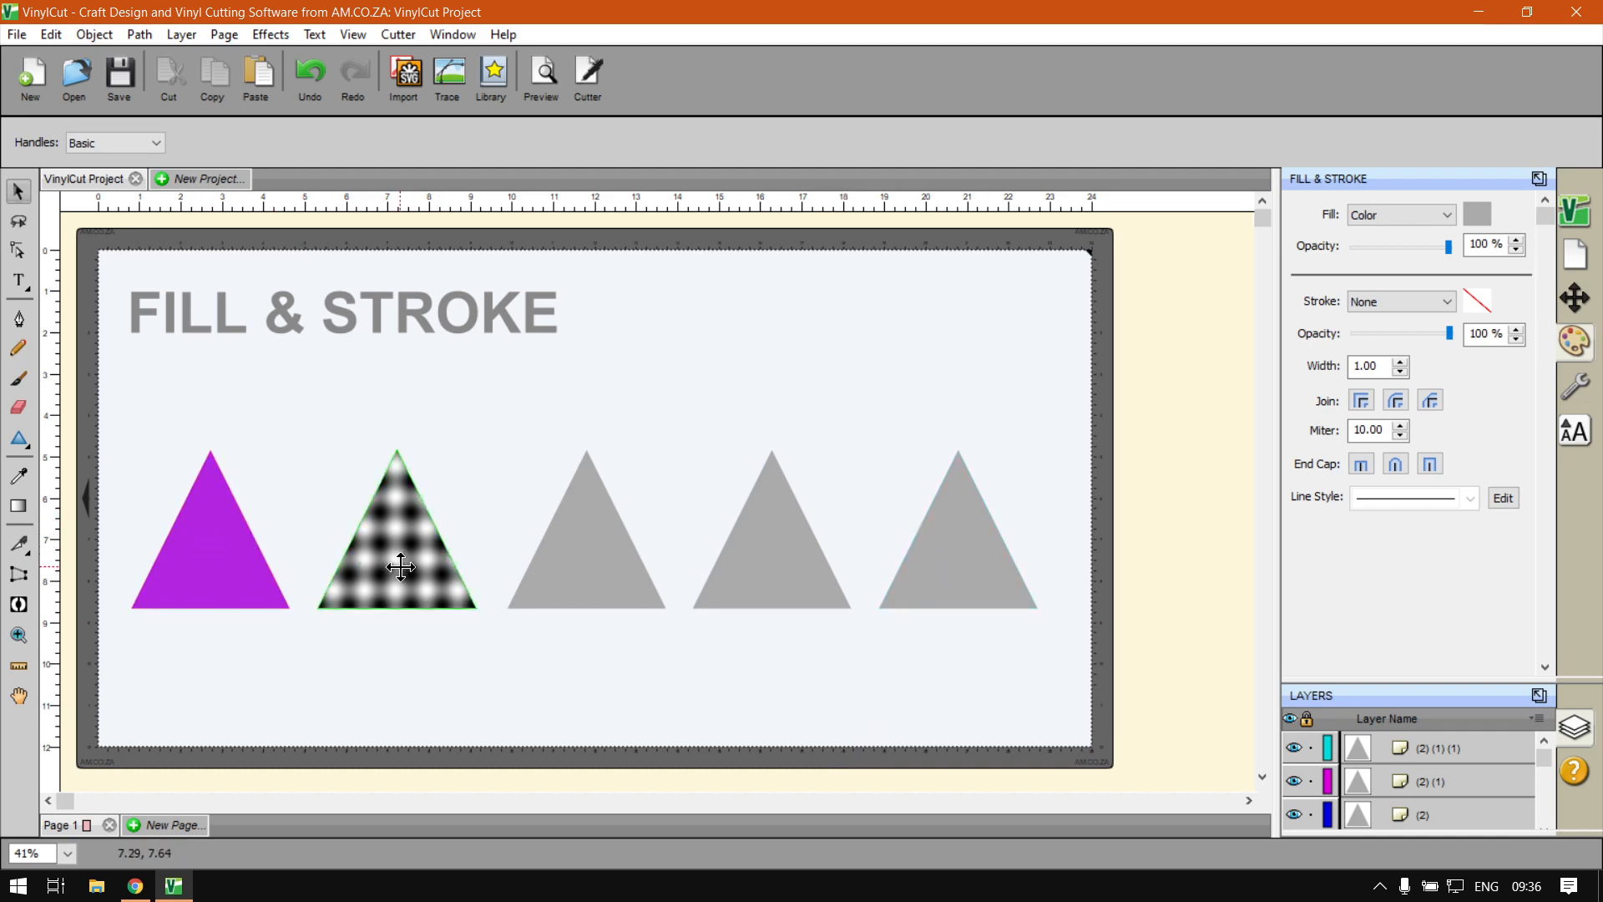
Change the fill type of the third triangle to Gradient
{"action": "left_click", "coordinate": [577, 576]}
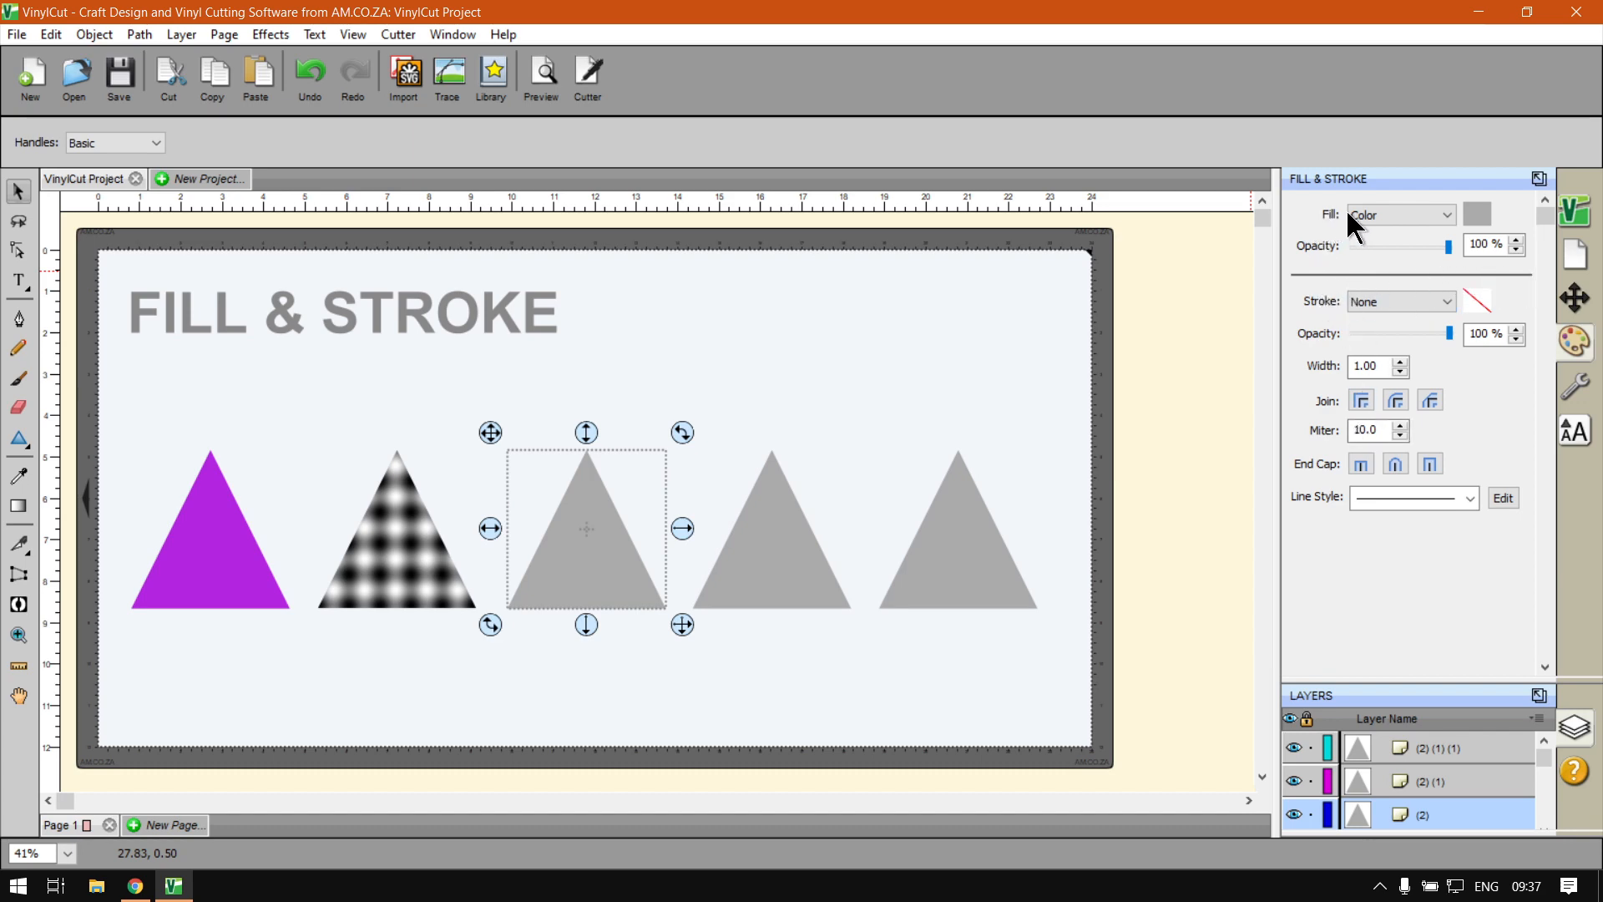
{"action": "key", "text": "super+plus"}
{"action": "left_click", "coordinate": [1395, 217]}
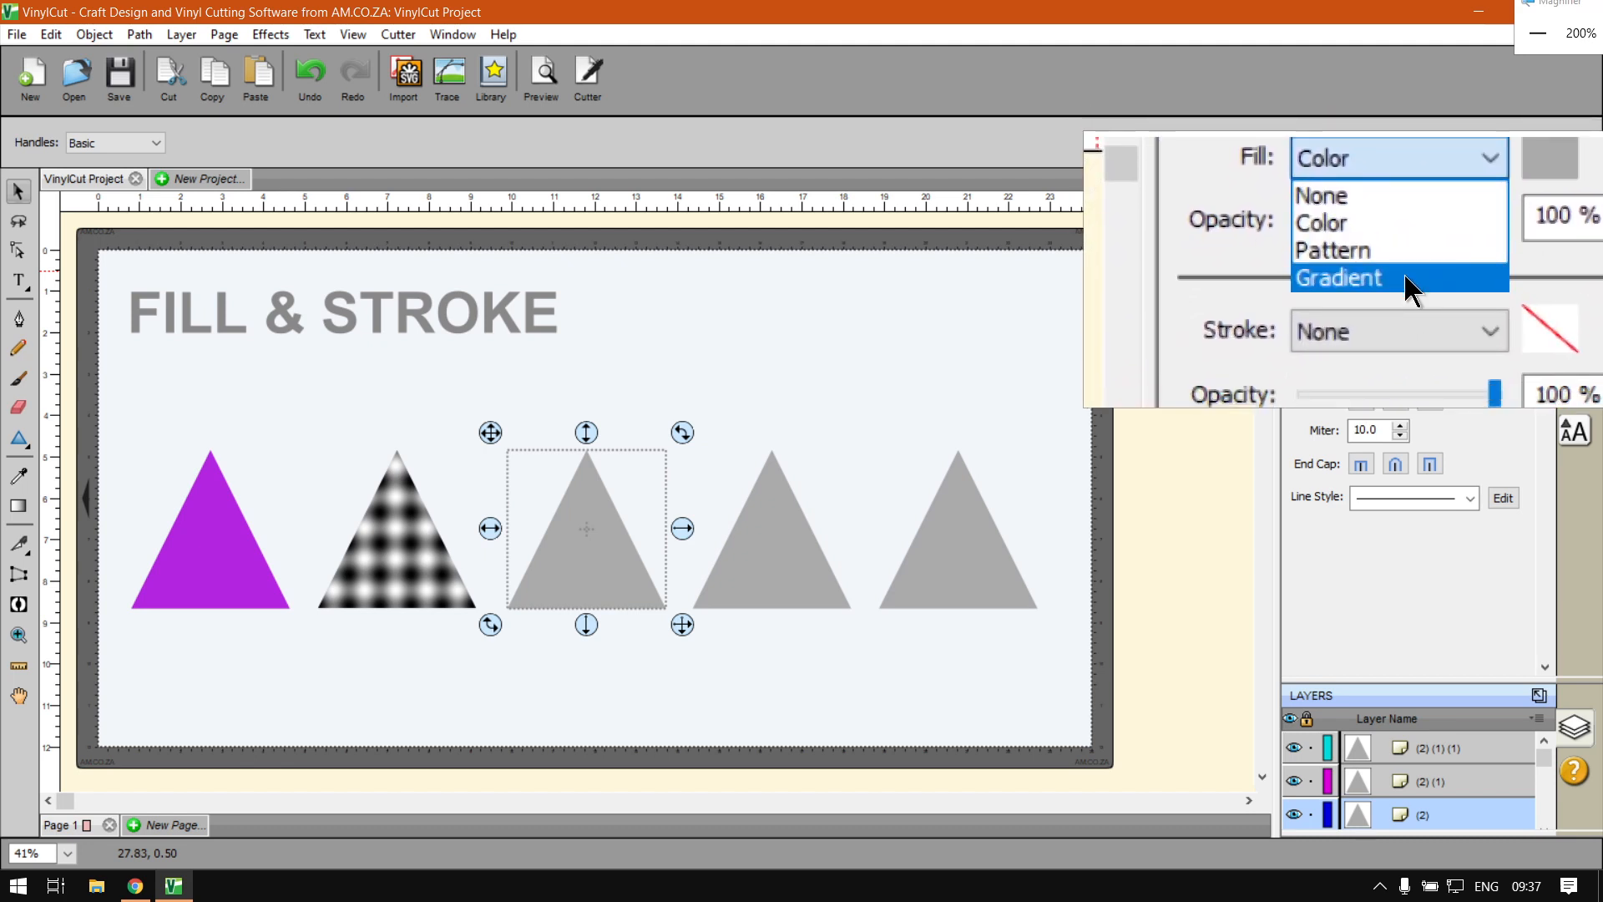
{"action": "left_click", "coordinate": [1405, 275]}
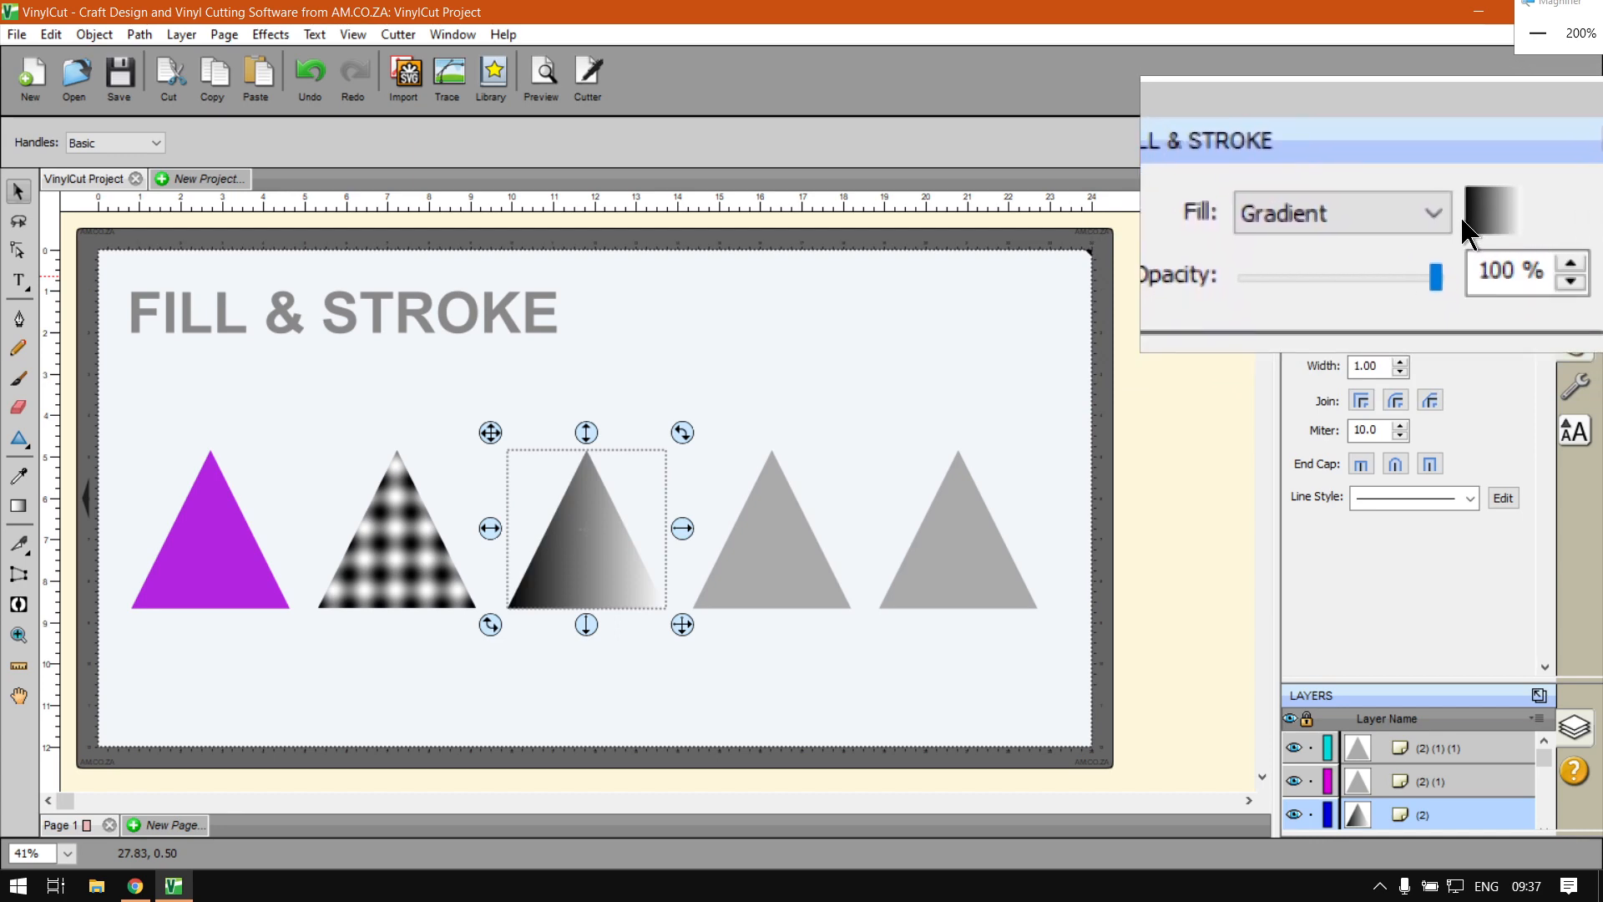
Open the third triangle's gradient fill settings and keep the gradient type set to Linear
{"action": "left_click", "coordinate": [1470, 214]}
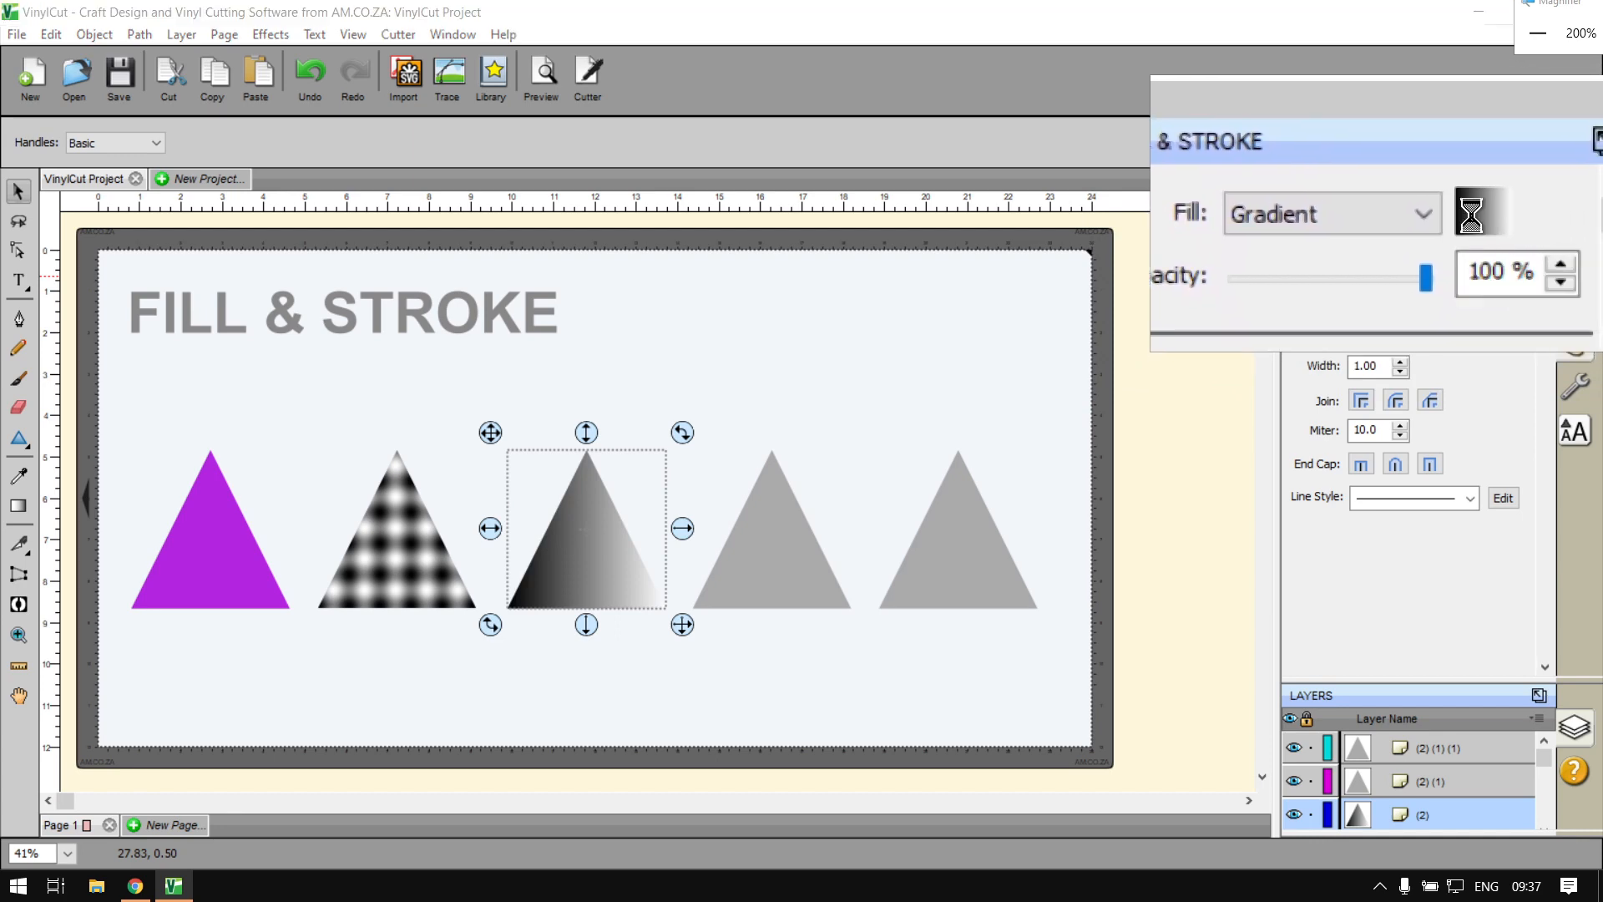
{"action": "key", "text": "super+Escape"}
{"action": "left_click_drag", "start_coordinate": [772, 276], "coordinate": [1007, 174]}
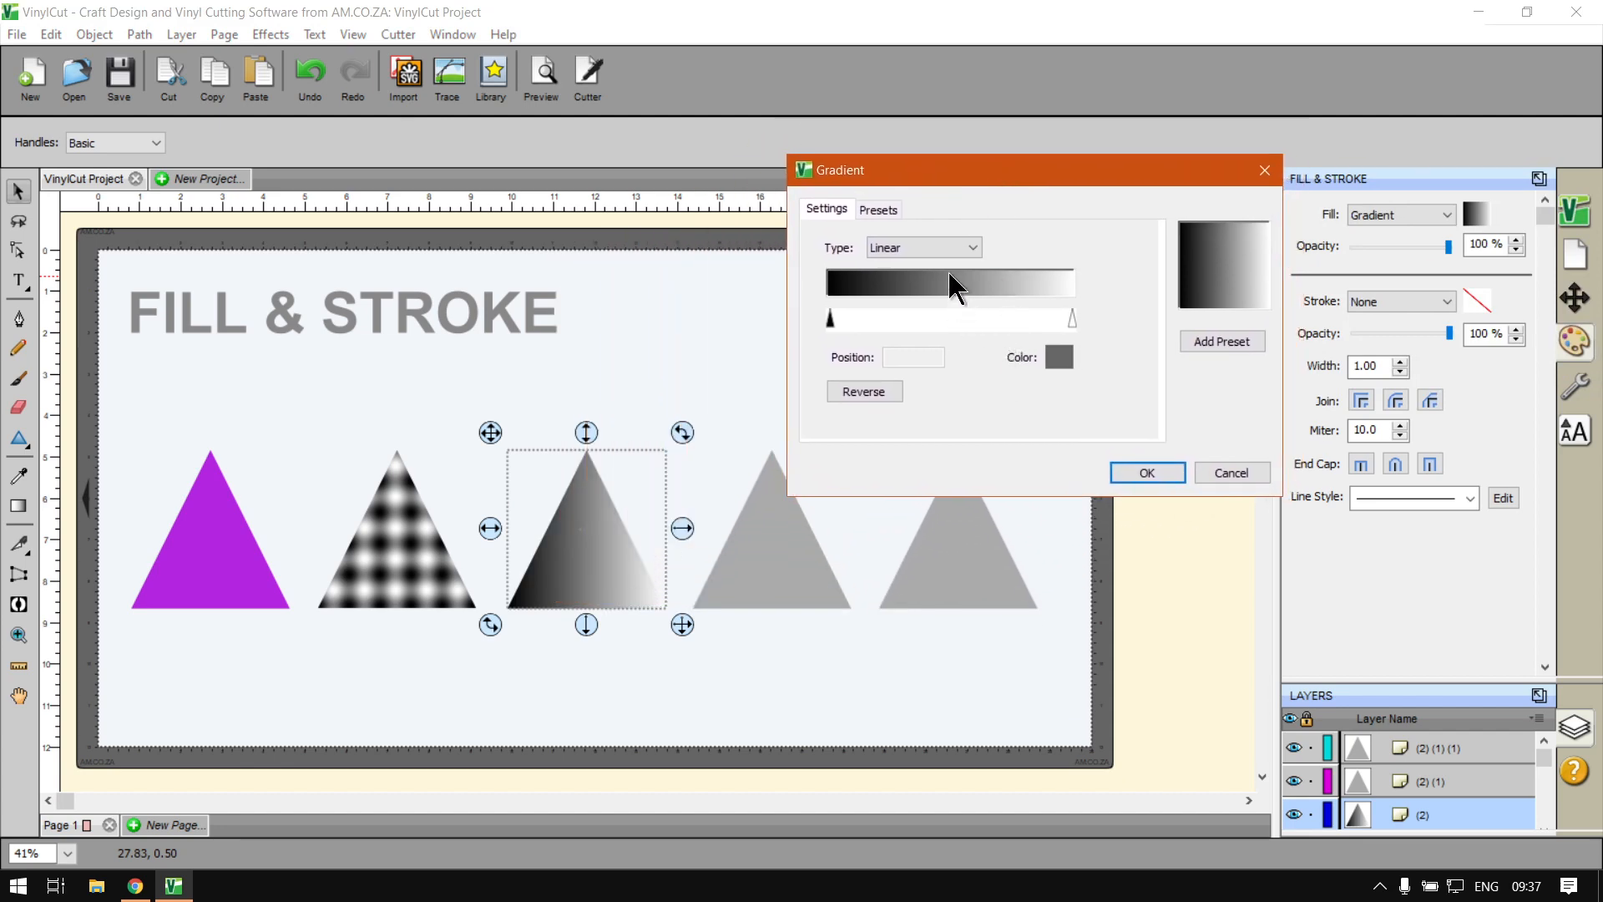
{"action": "key", "text": "super+plus"}
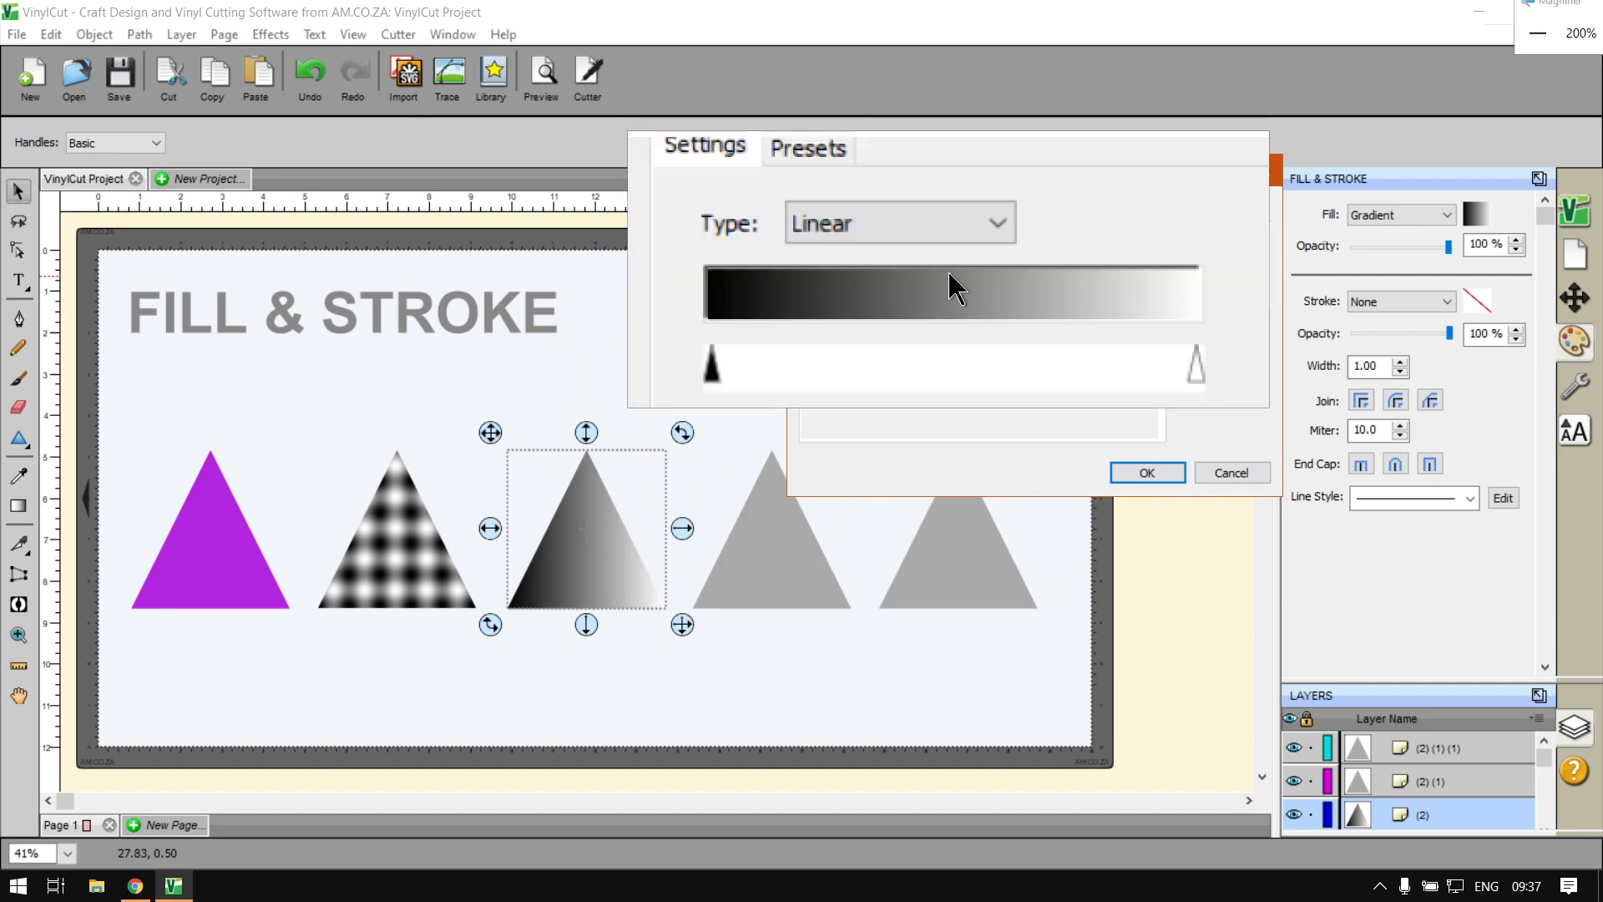
{"action": "left_click", "coordinate": [944, 244]}
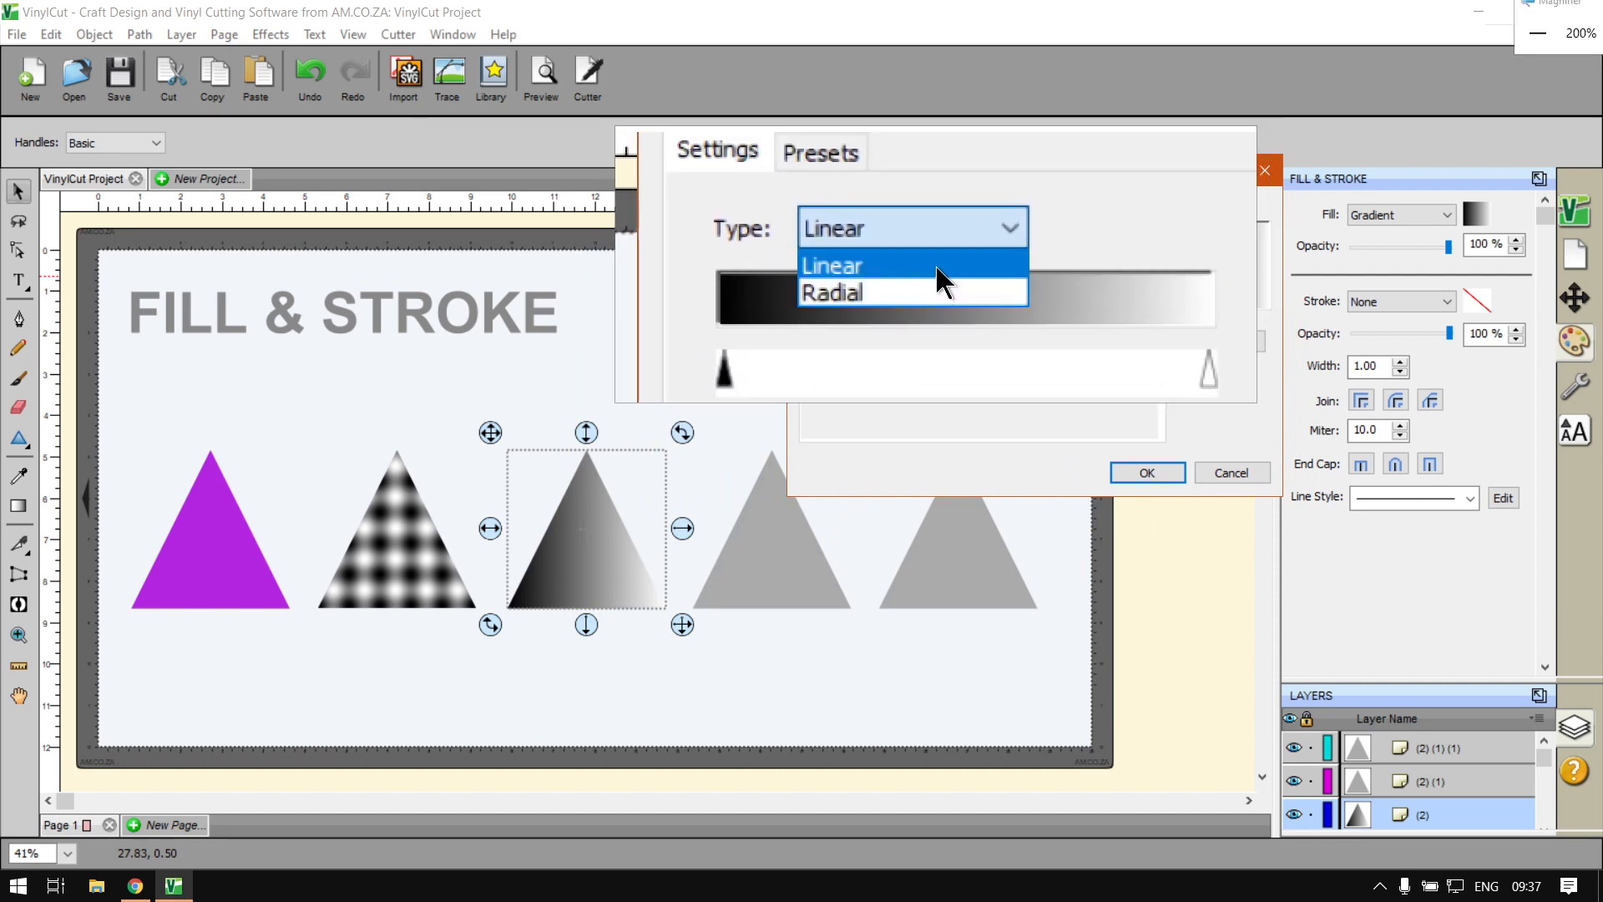
{"action": "left_click", "coordinate": [942, 236]}
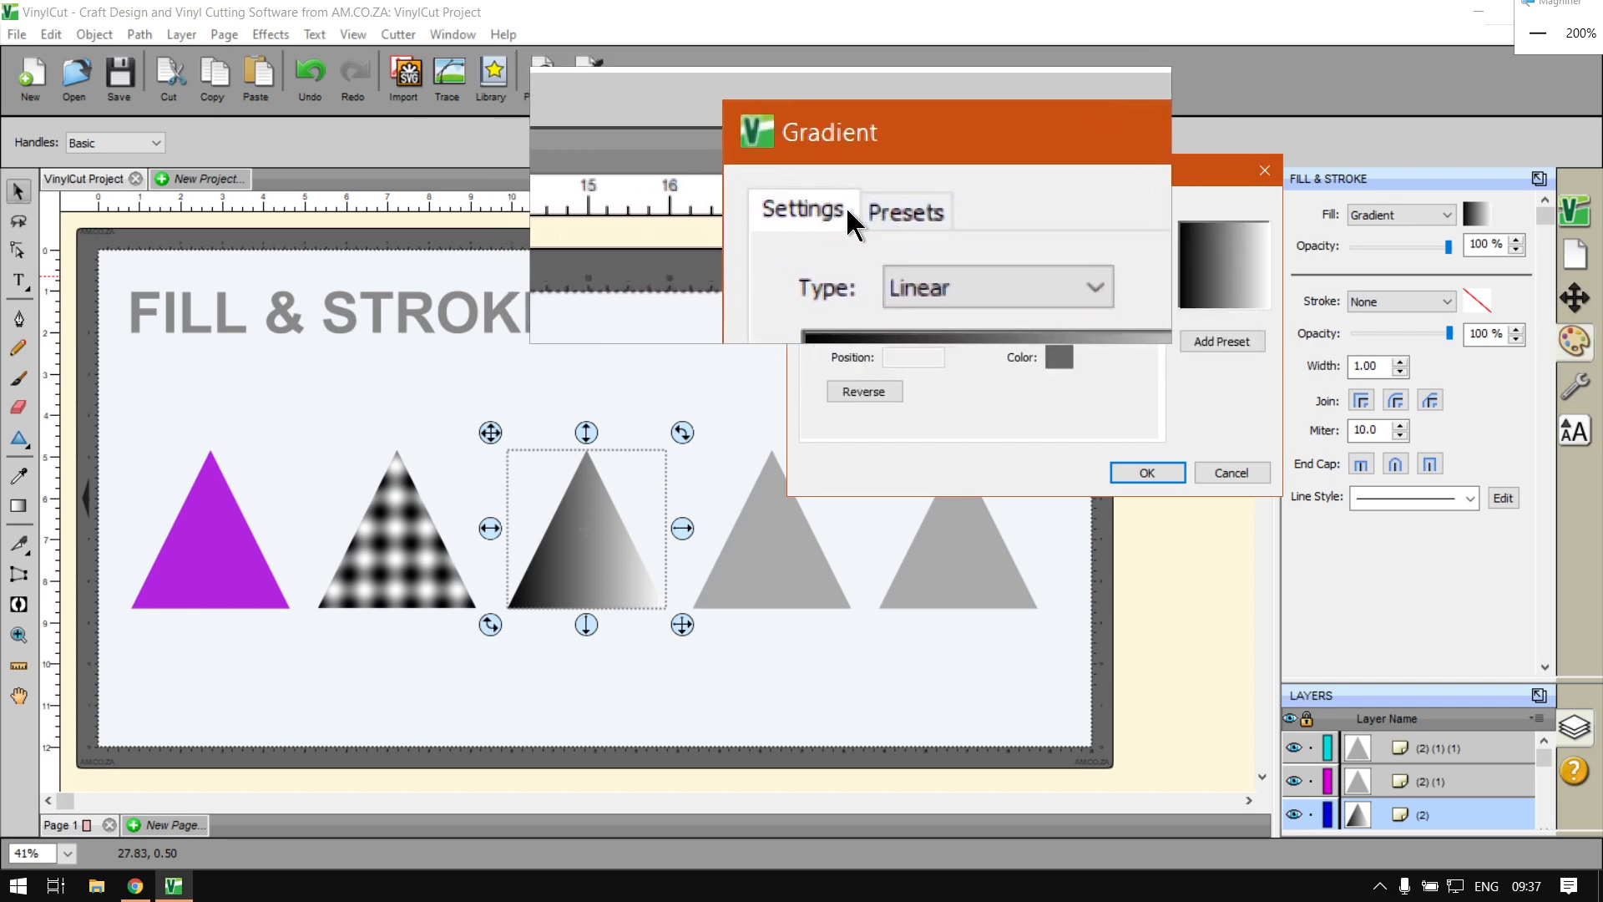
{"action": "left_click", "coordinate": [868, 210]}
{"action": "left_click", "coordinate": [843, 209]}
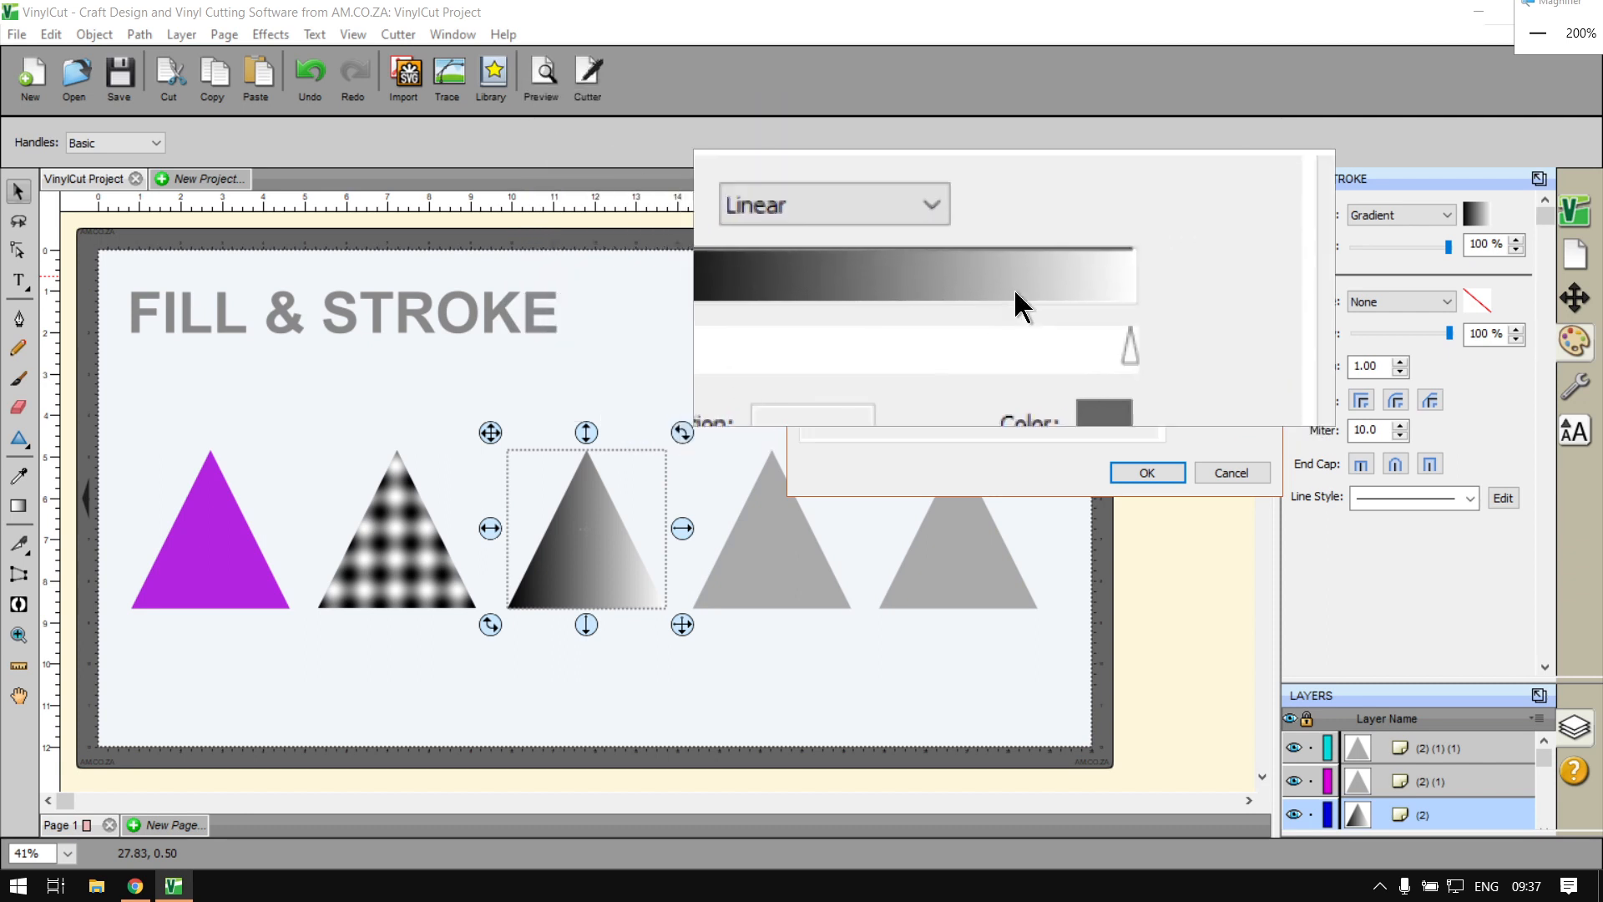
{"action": "key", "text": "super+Escape"}
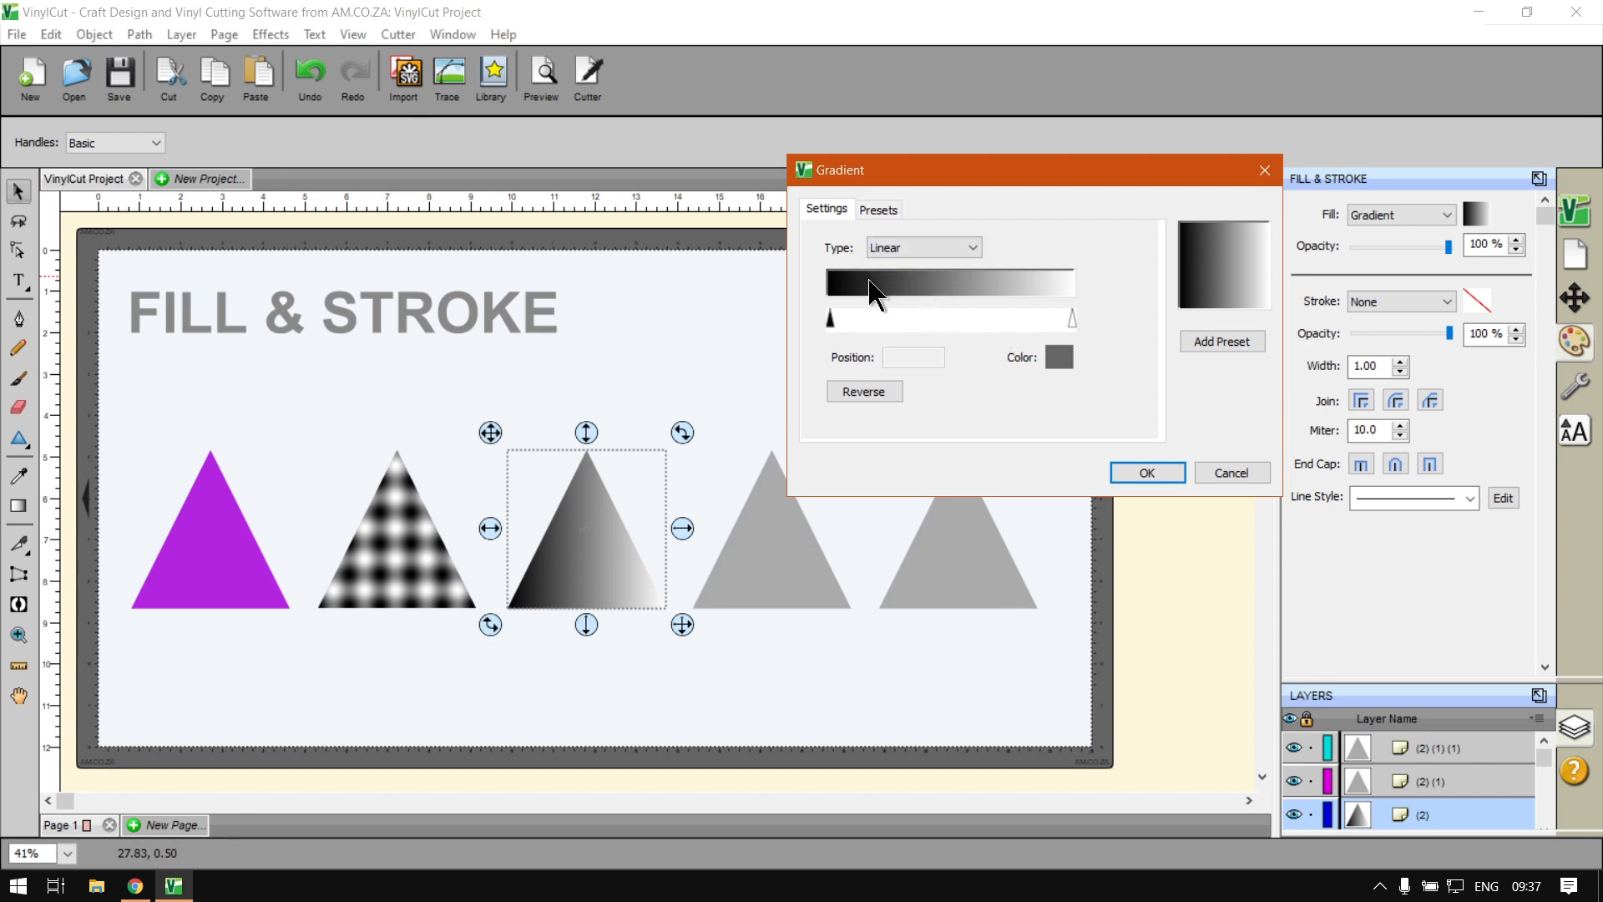
Select the black color stop at the start of the gradient
{"action": "key", "text": "super+plus"}
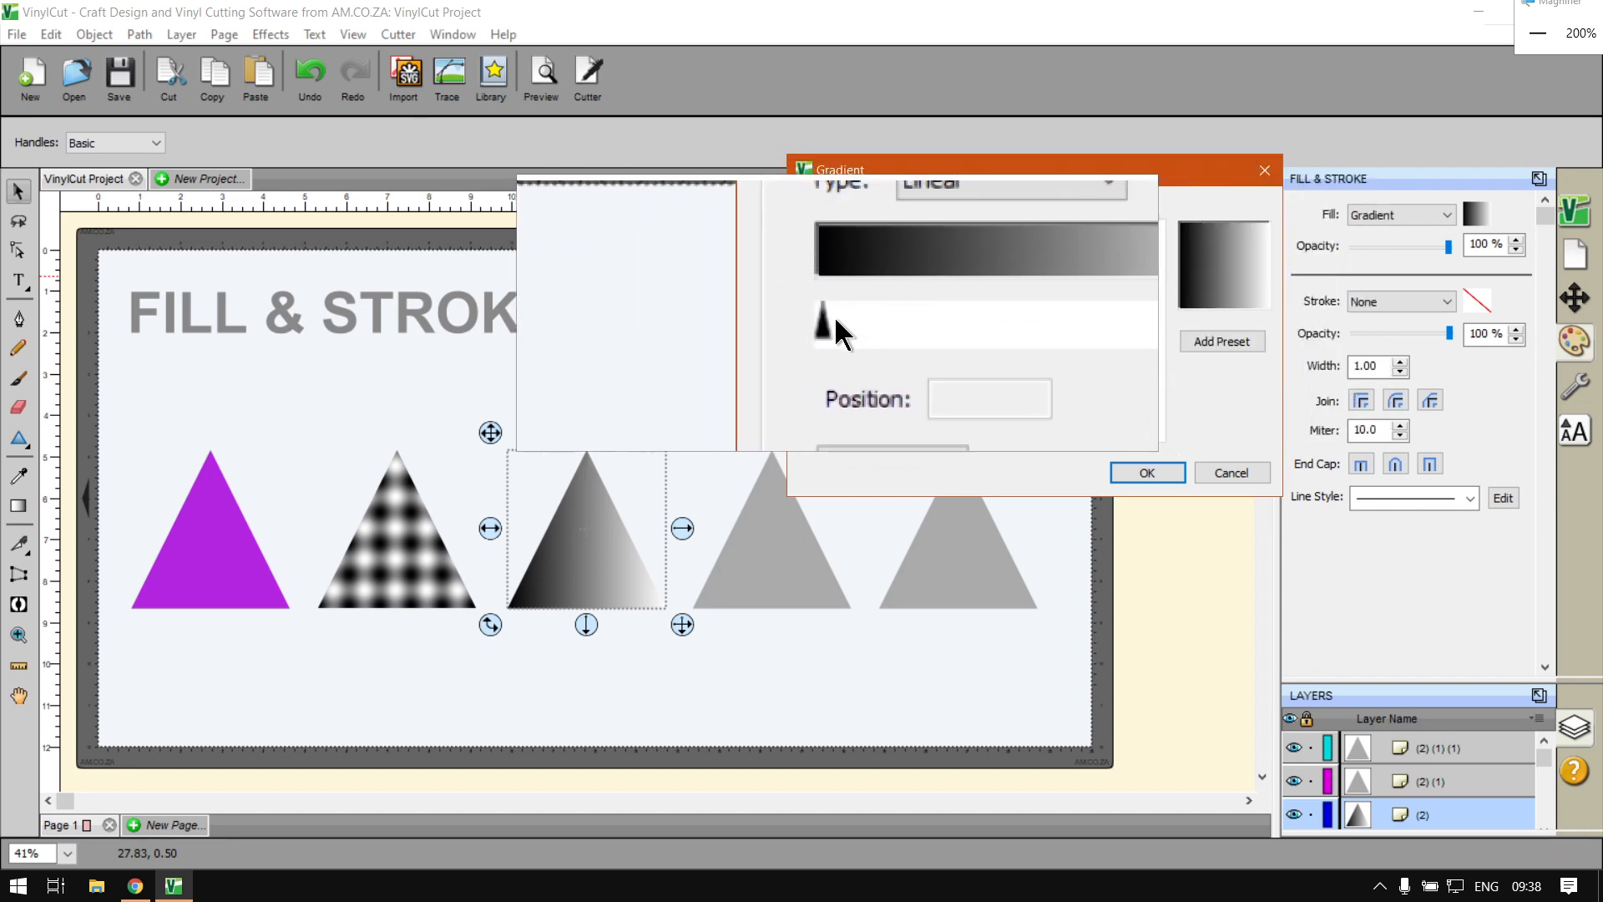
{"action": "left_click", "coordinate": [832, 334]}
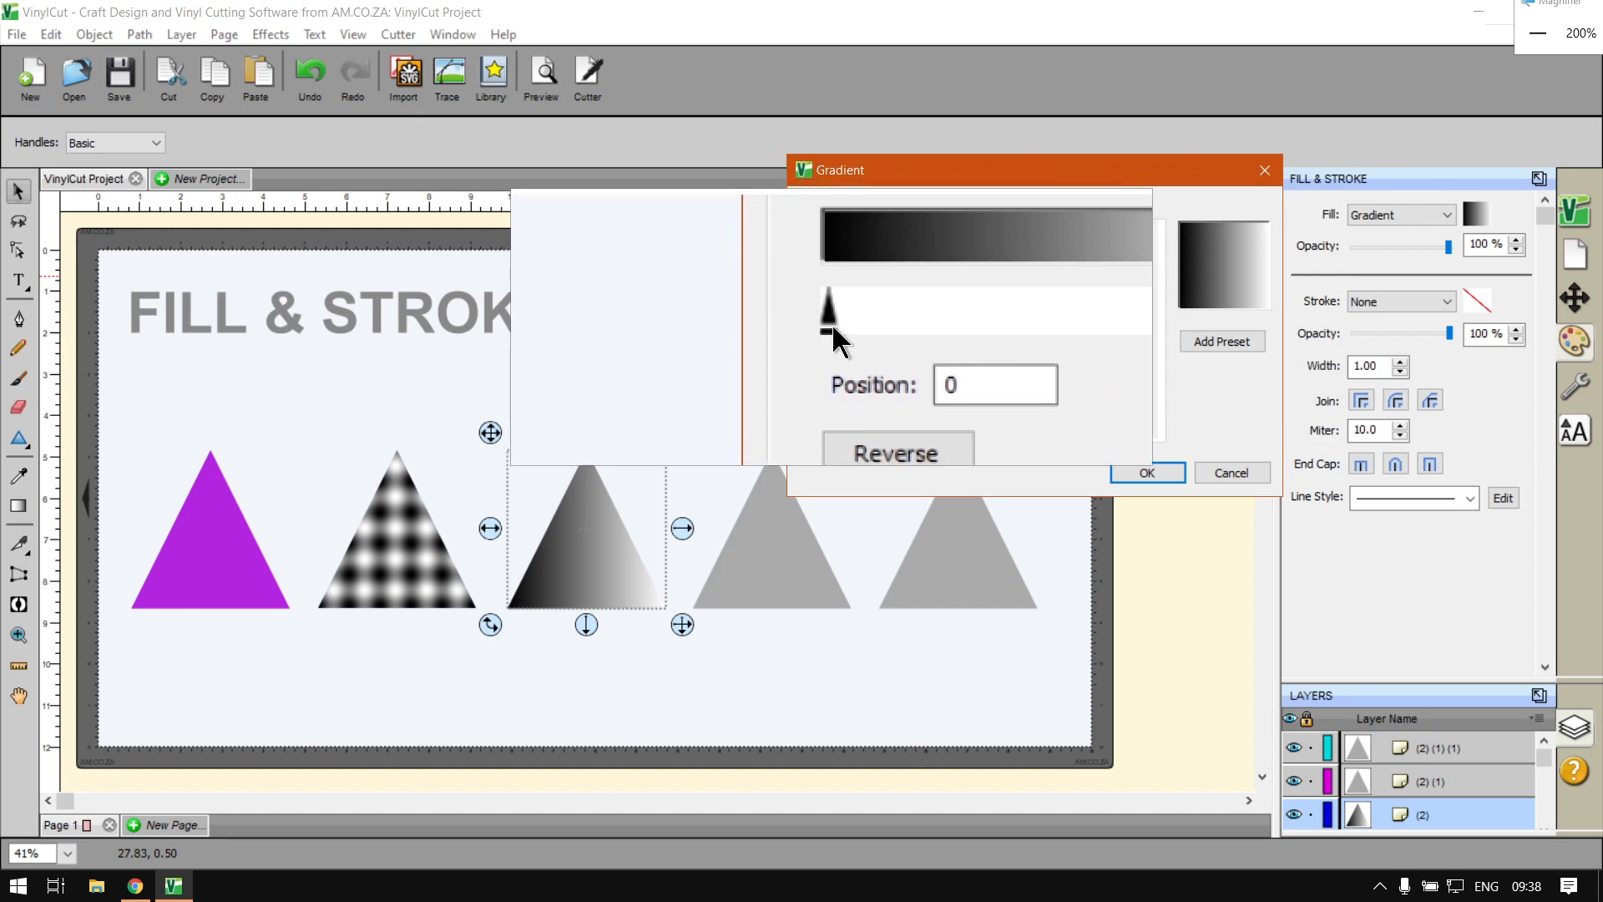
{"action": "key", "text": "alt+Tab"}
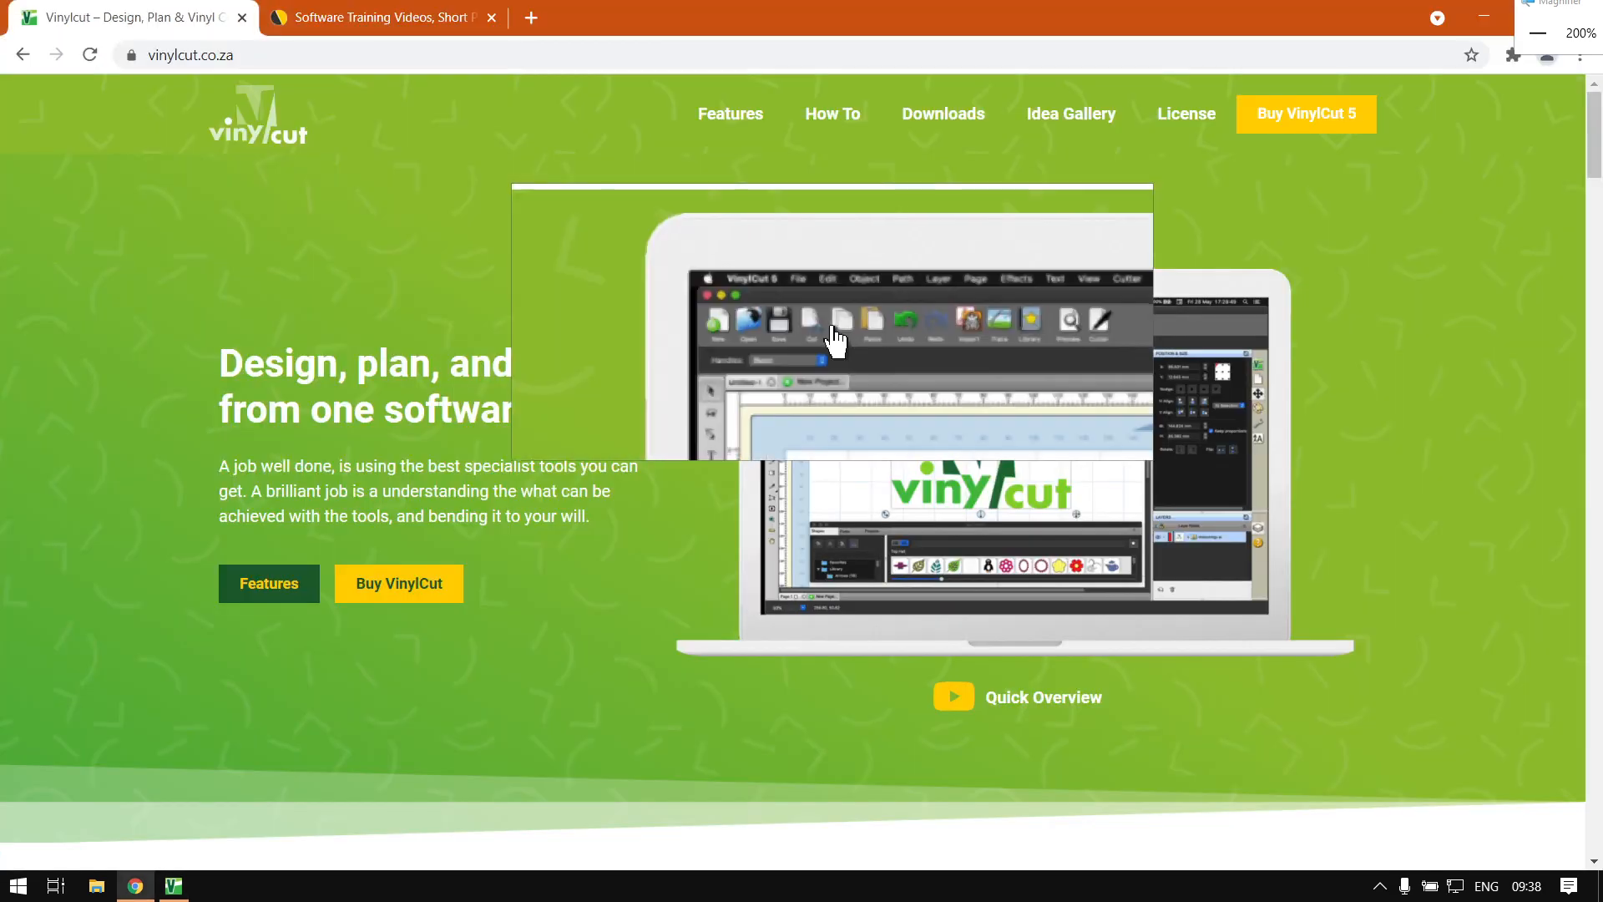
{"action": "key", "text": "super"}
{"action": "key", "text": "alt+Tab"}
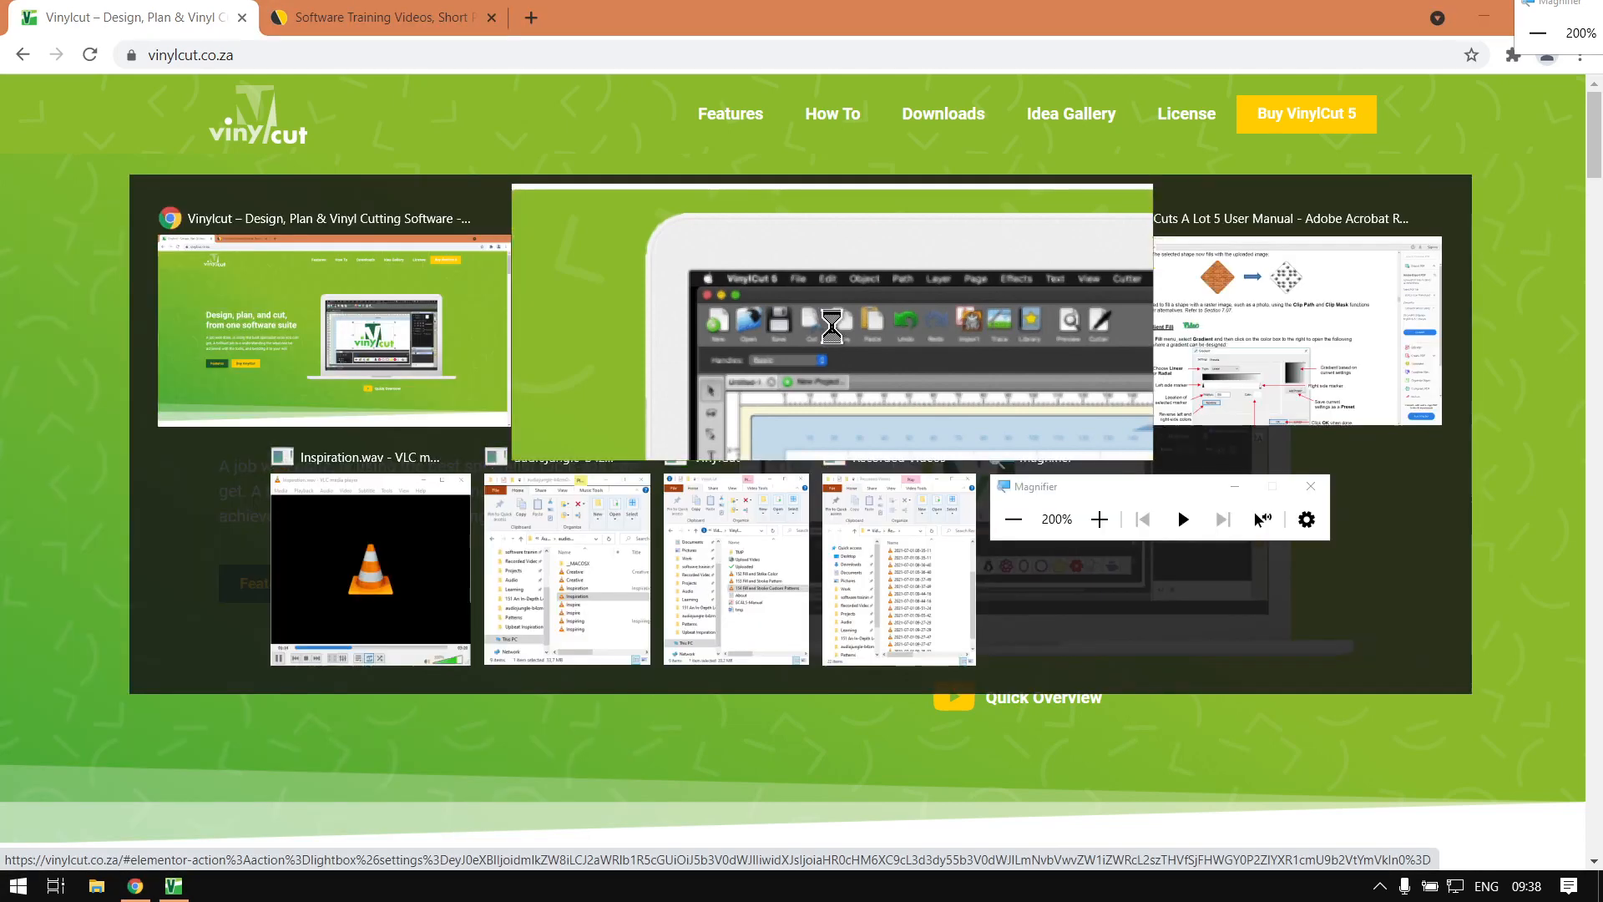
{"action": "key", "text": "alt+Tab"}
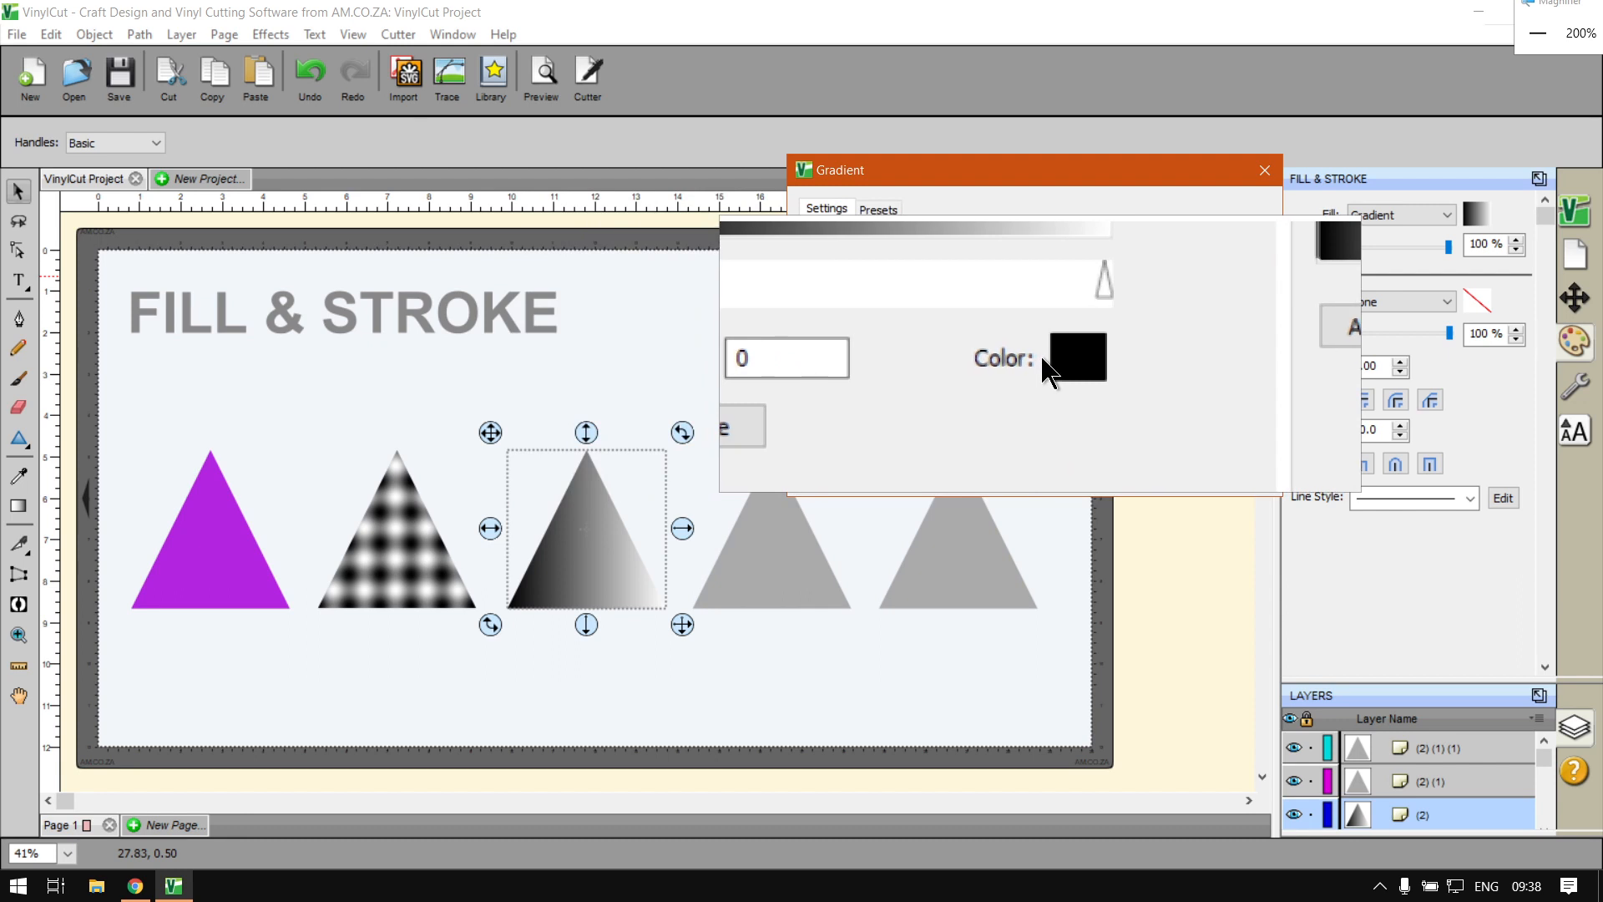
Set the color of the gradient's start stop to red (FF0000)
{"action": "key", "text": "super+Escape"}
{"action": "left_click", "coordinate": [1057, 359]}
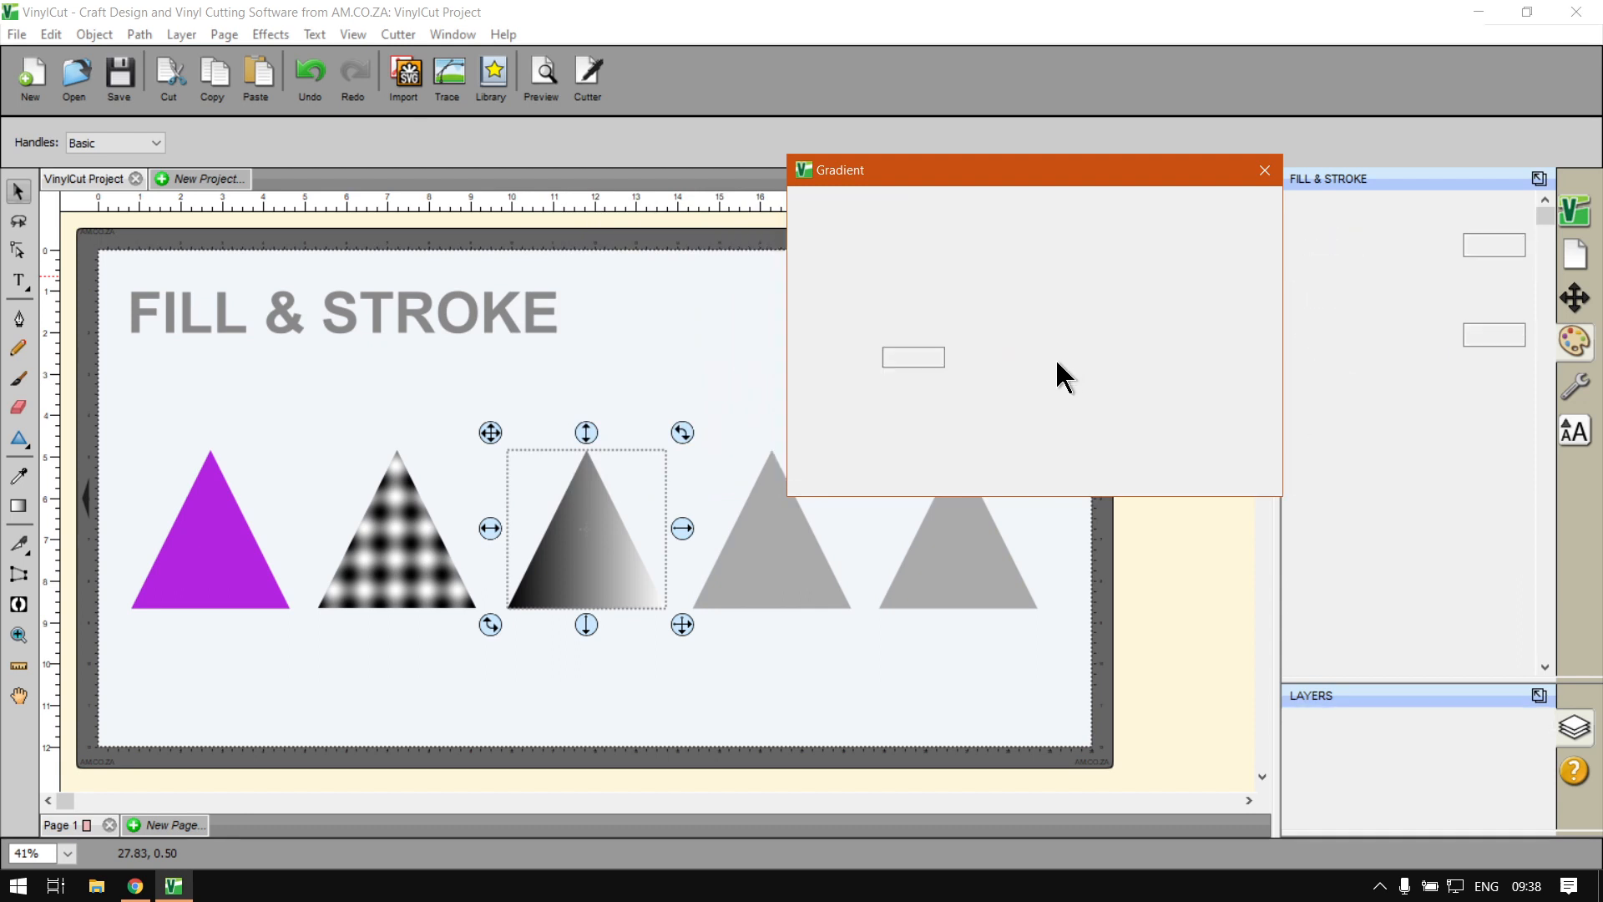
{"action": "left_click", "coordinate": [564, 298]}
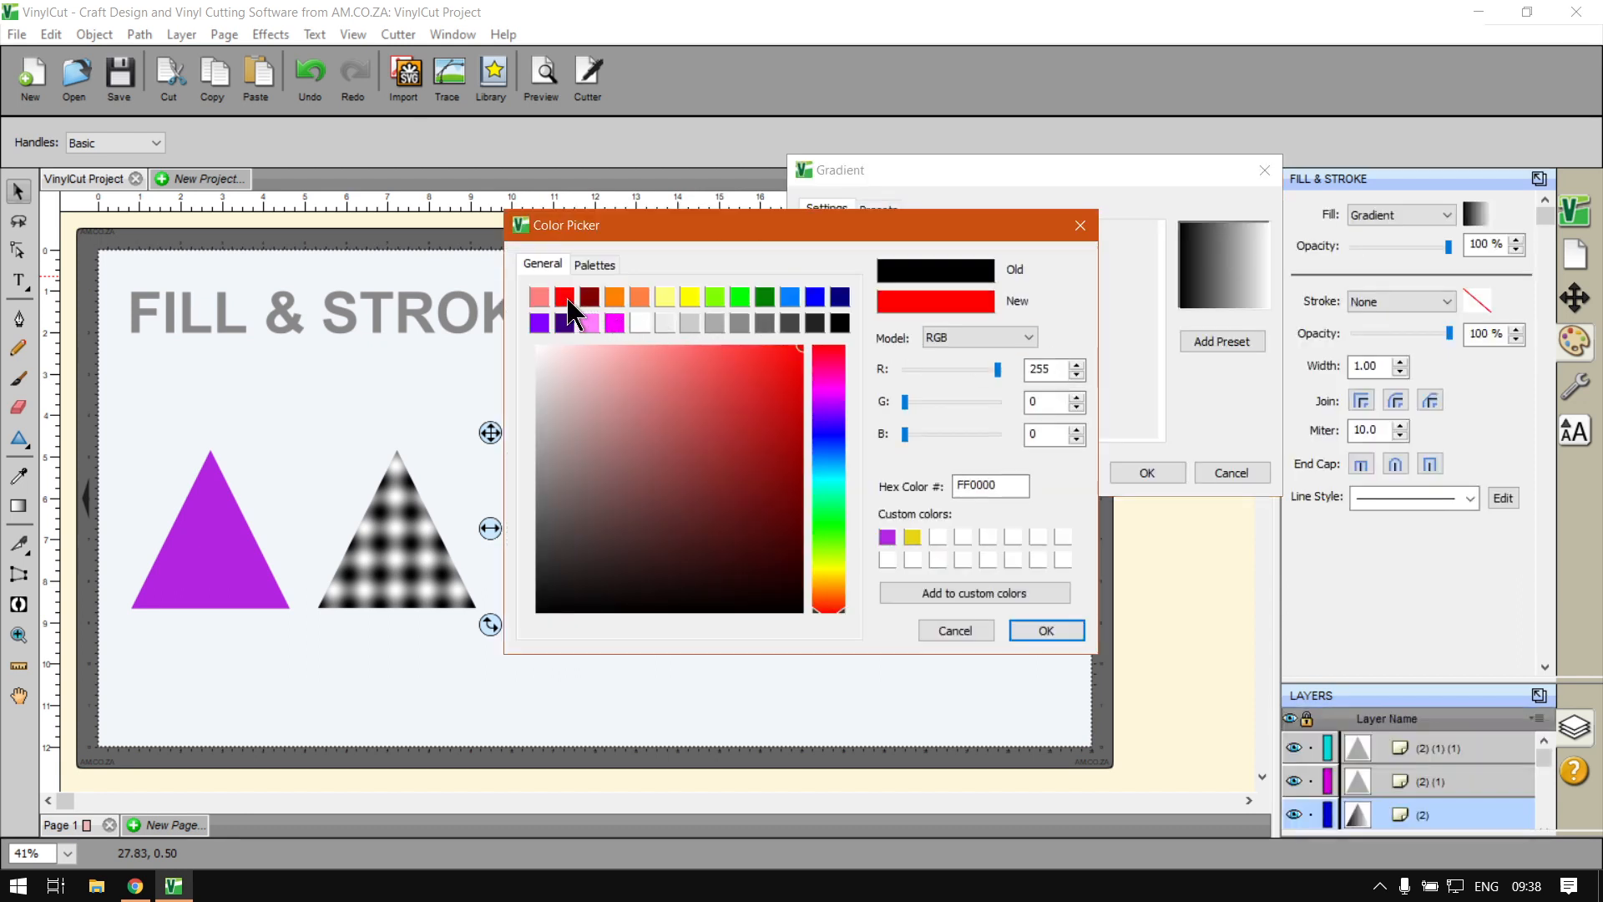
{"action": "left_click", "coordinate": [1039, 631]}
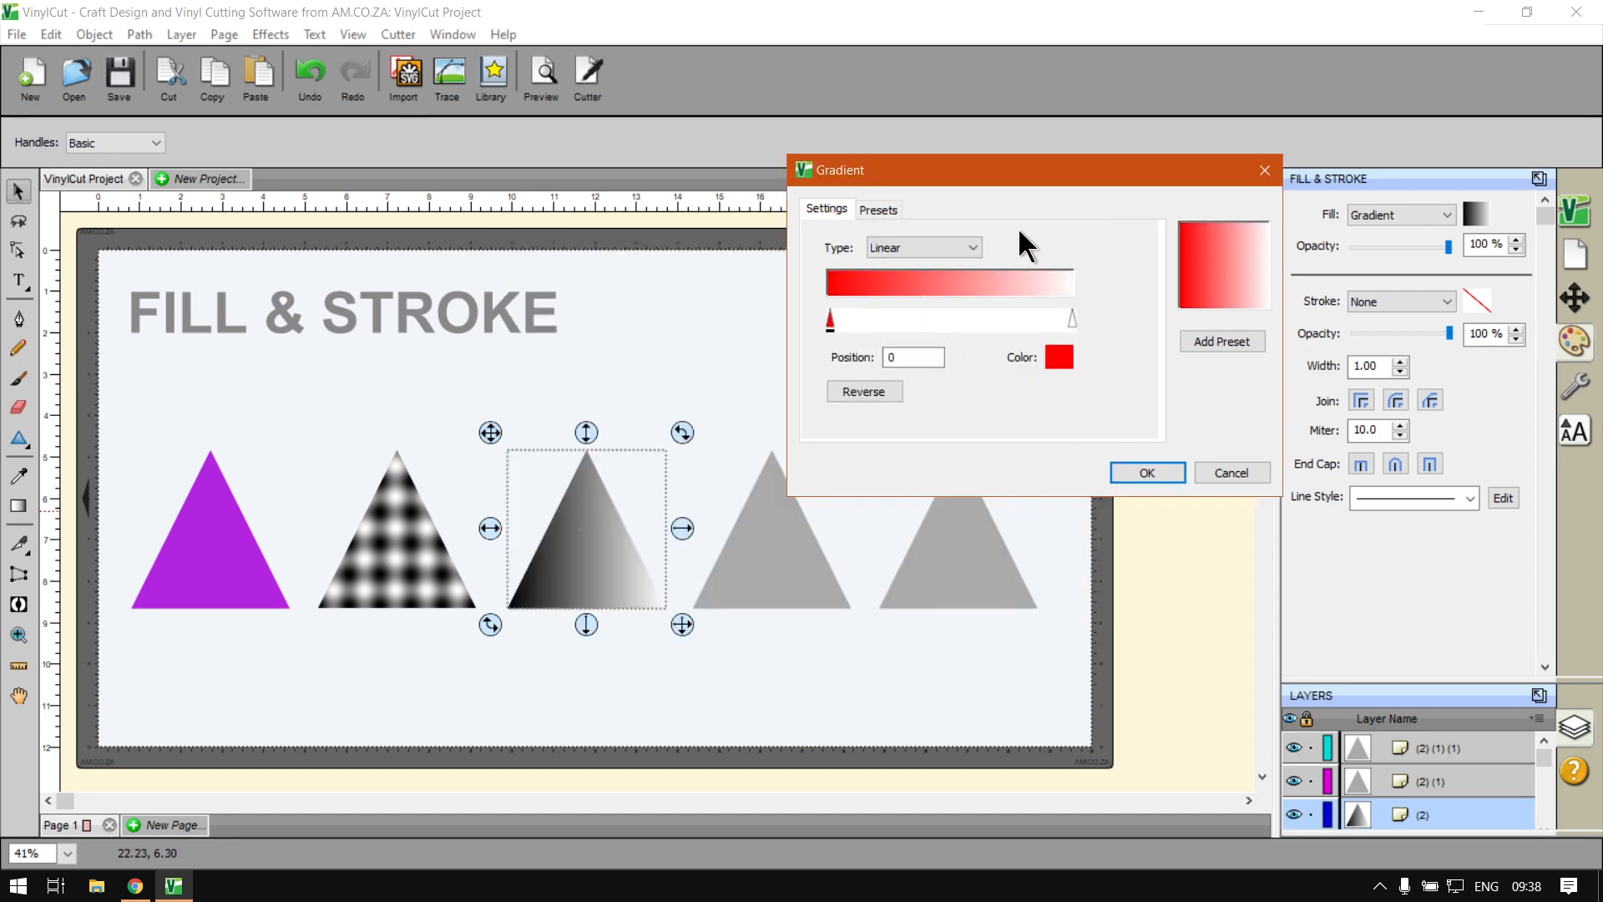
Set the color of the gradient's white end stop to blue (0080FF)
{"action": "left_click_drag", "start_coordinate": [1012, 187], "coordinate": [965, 192]}
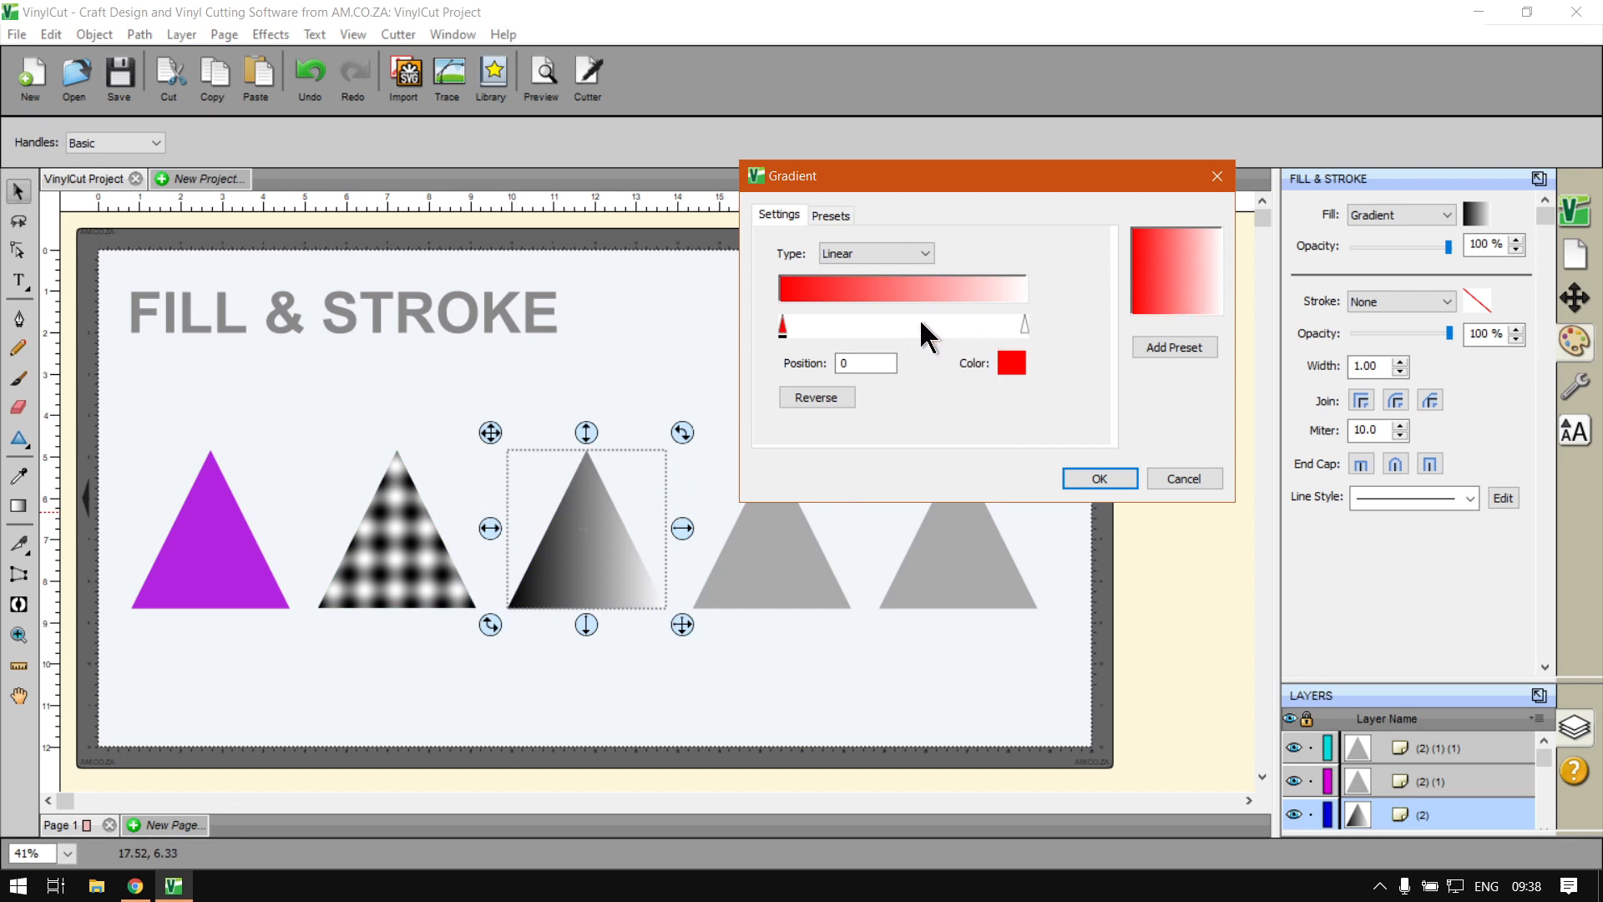
{"action": "left_click", "coordinate": [1025, 323]}
{"action": "left_click", "coordinate": [1011, 367]}
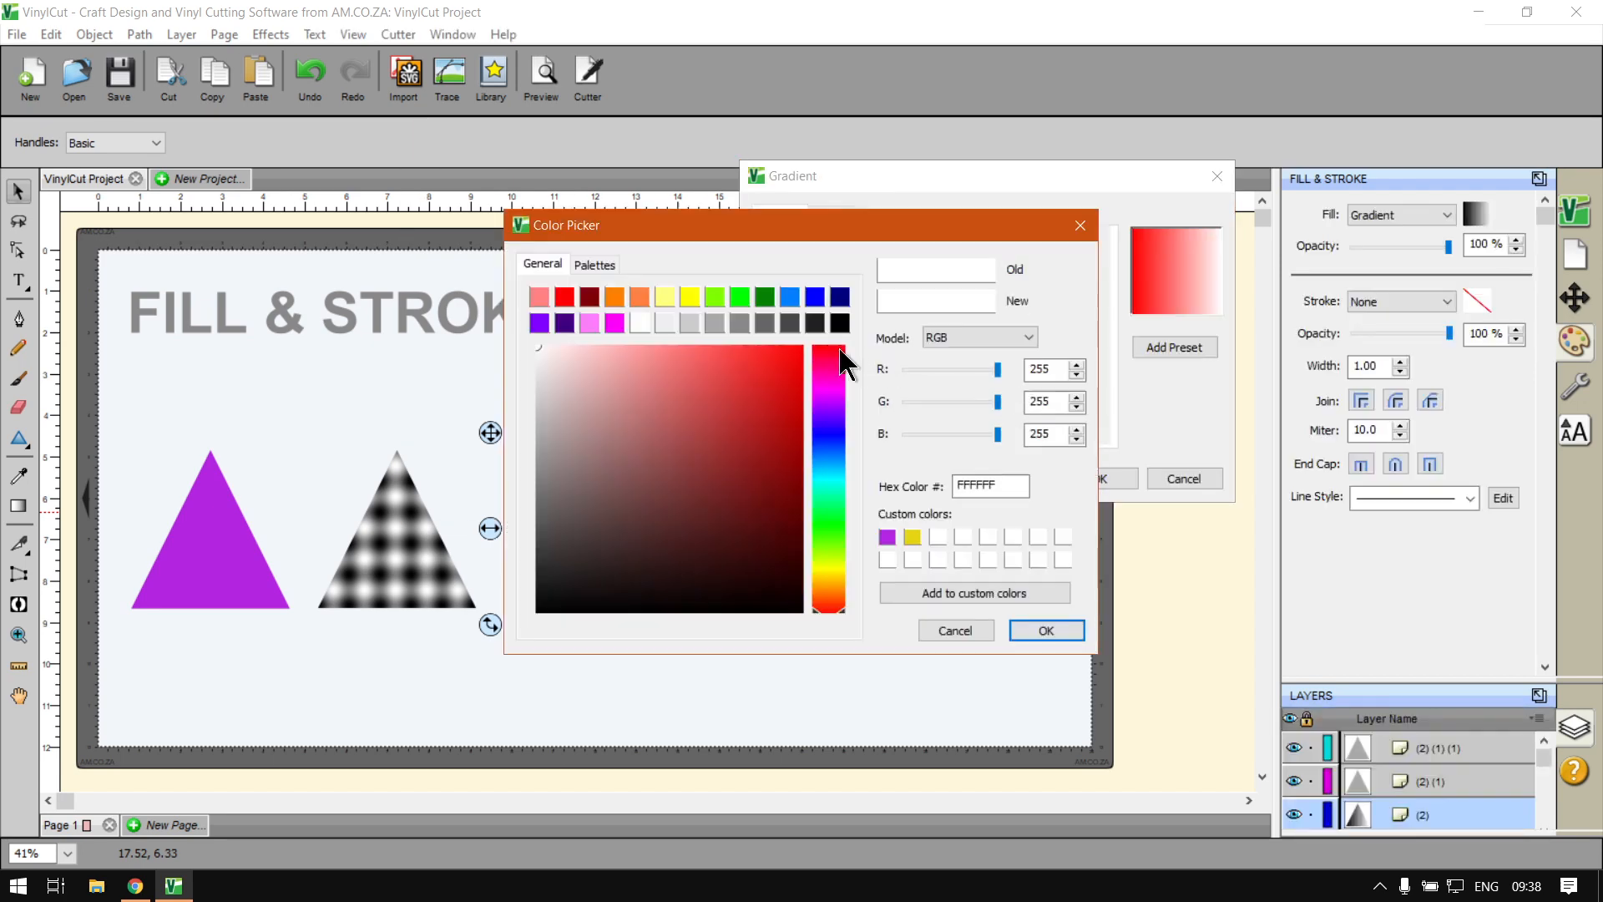
{"action": "left_click", "coordinate": [791, 297]}
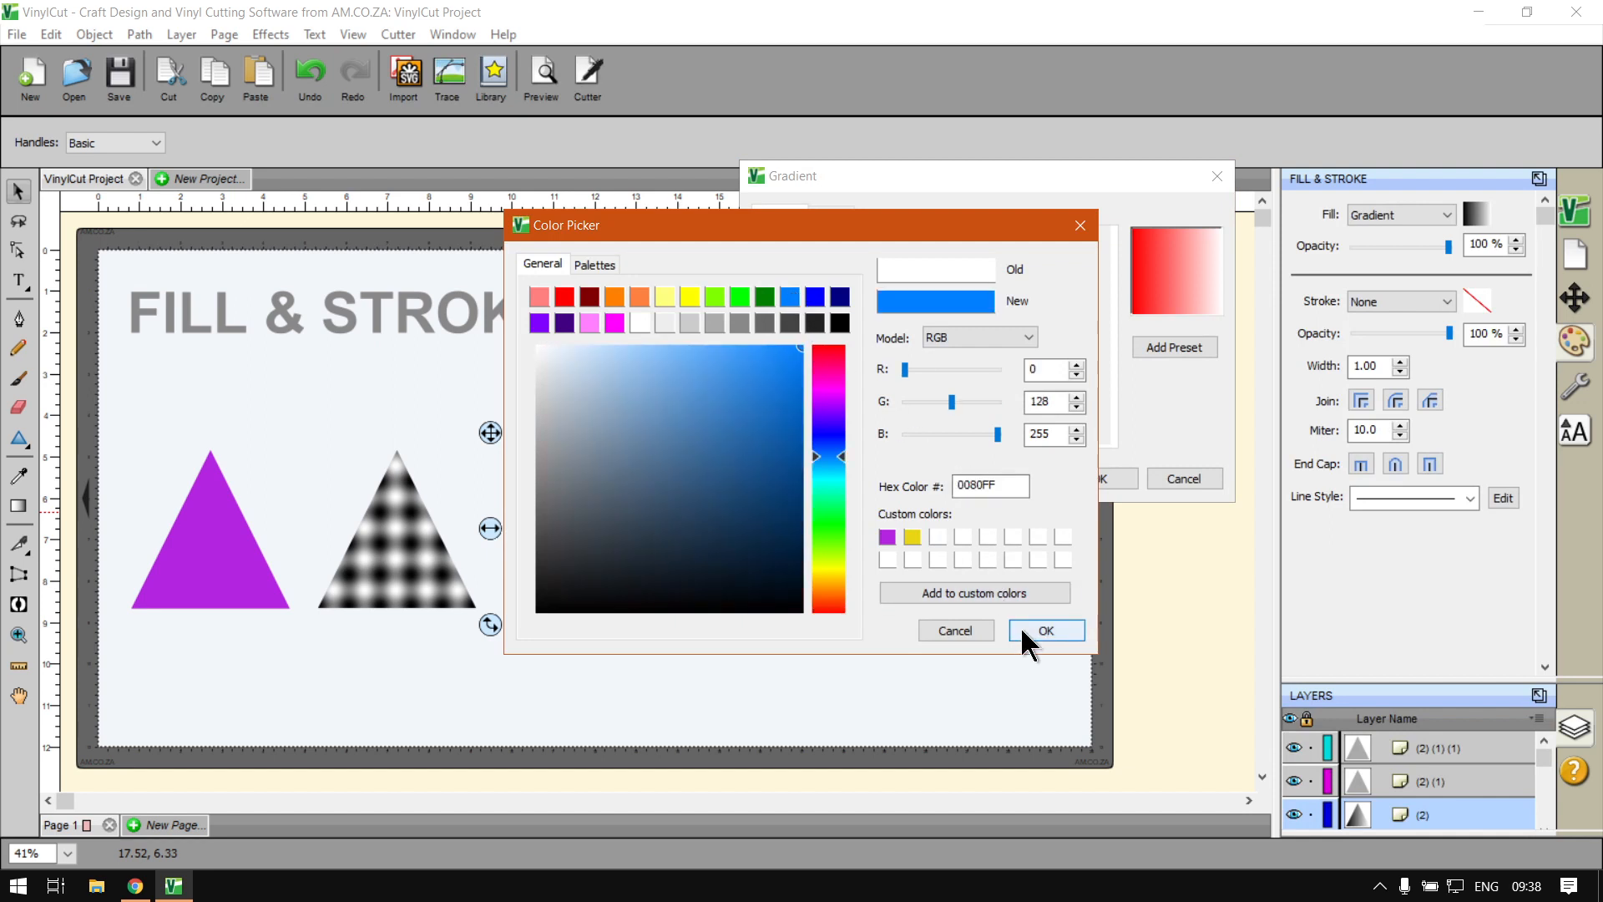
{"action": "left_click", "coordinate": [1046, 631]}
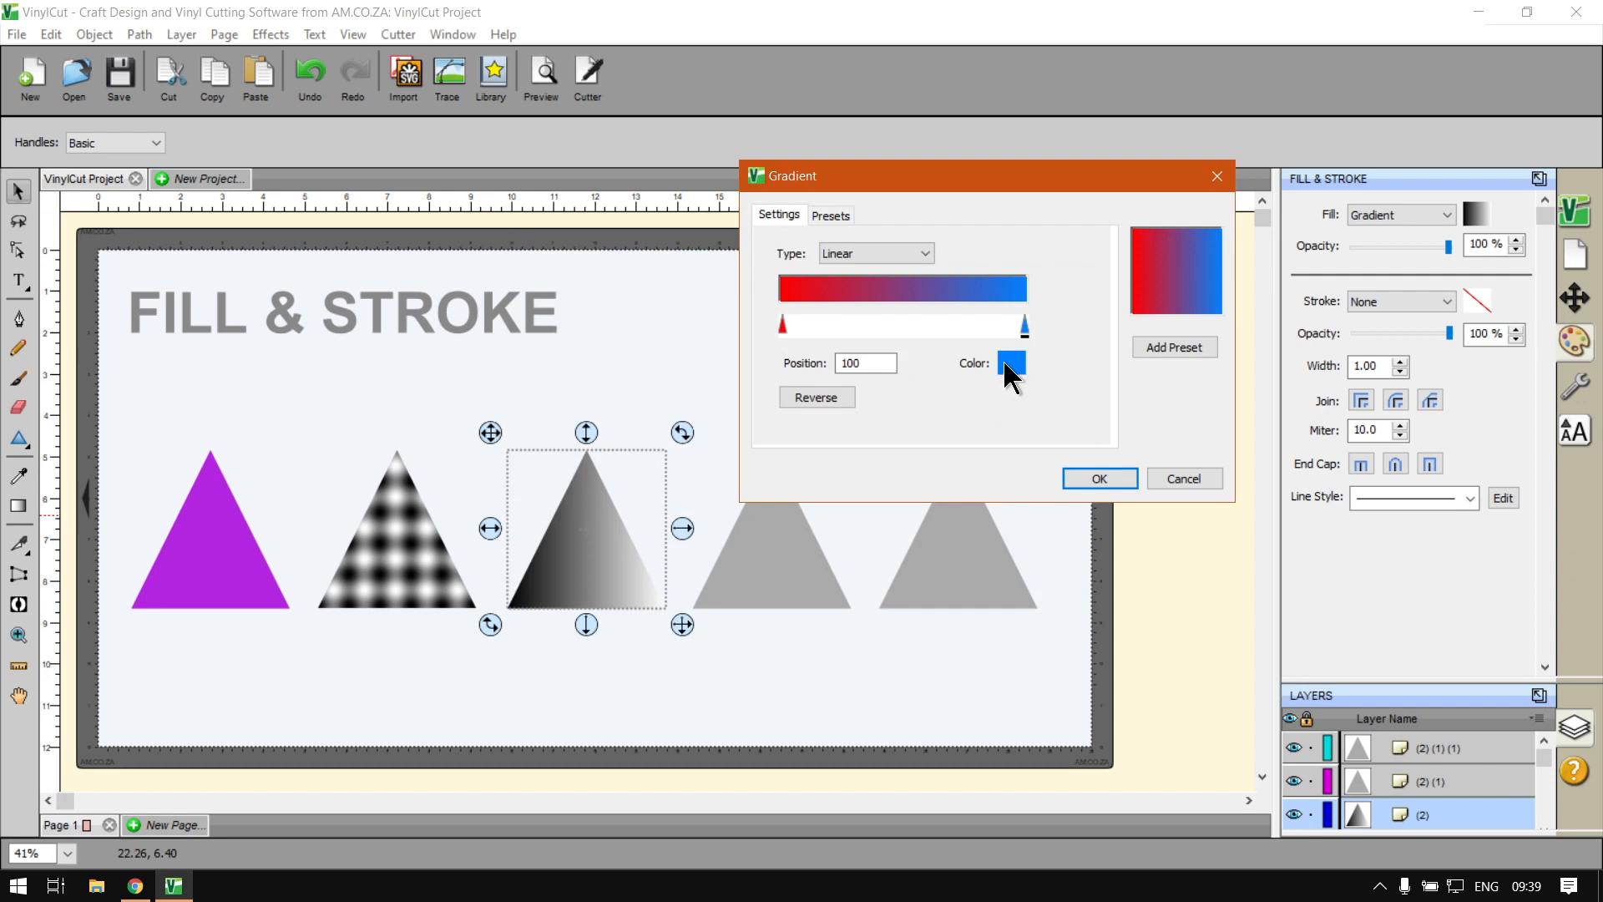
Move the blue and red stops together near the gradient's middle, at about position 48, to form a hard edge
{"action": "double_click", "coordinate": [864, 363]}
{"action": "left_click_drag", "start_coordinate": [1023, 324], "coordinate": [823, 334]}
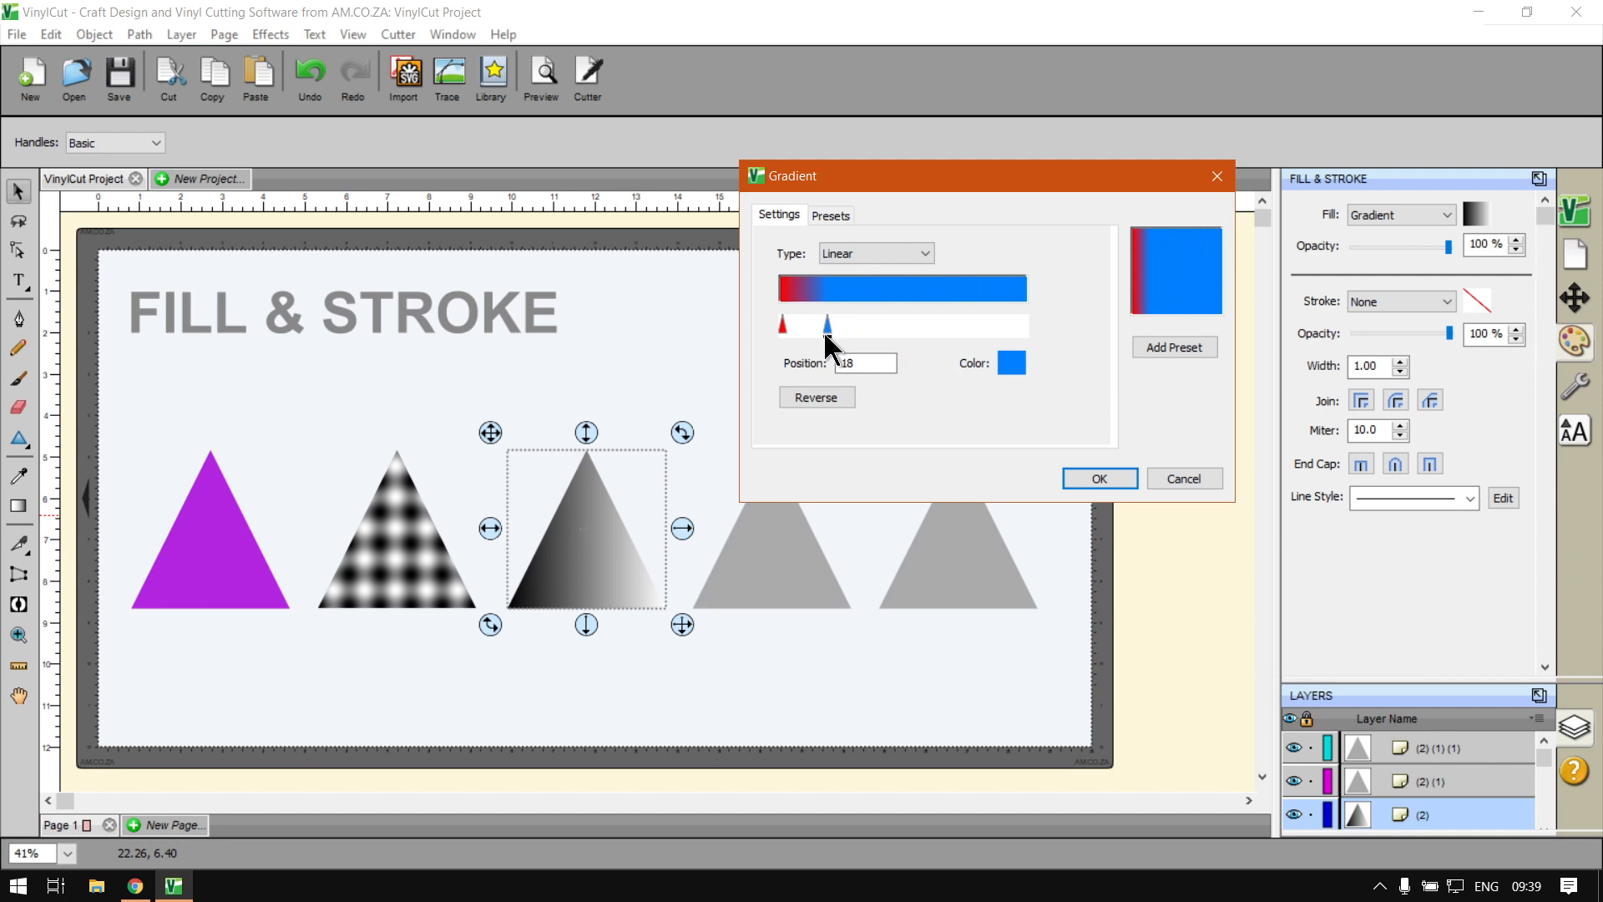
{"action": "left_click_drag", "start_coordinate": [832, 331], "coordinate": [909, 330]}
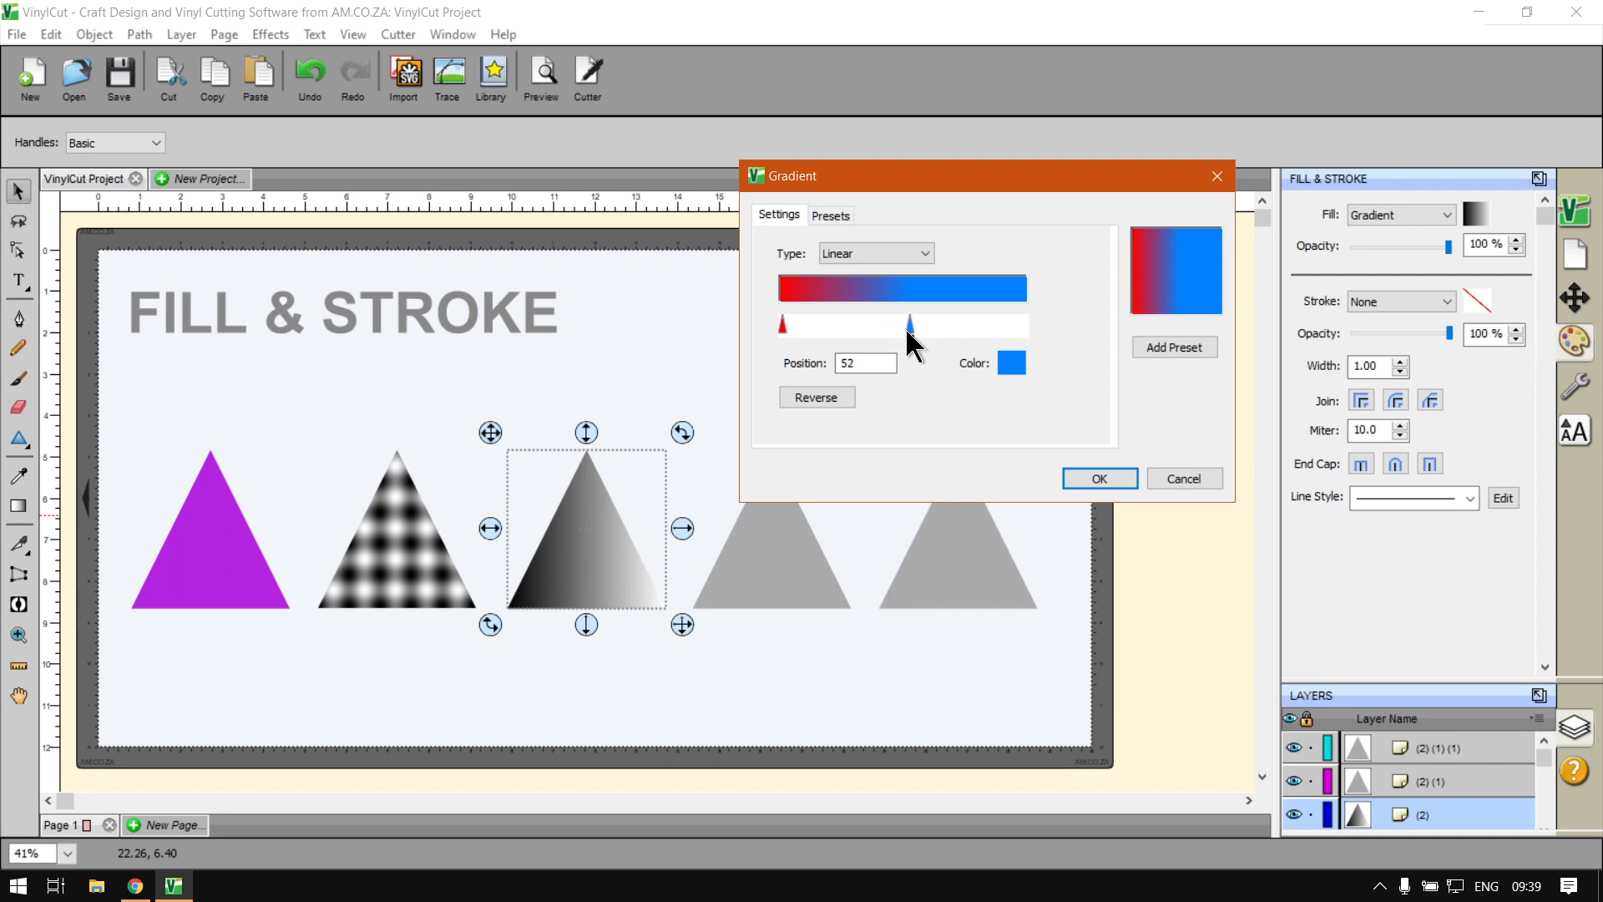
{"action": "left_click_drag", "start_coordinate": [782, 327], "coordinate": [897, 331]}
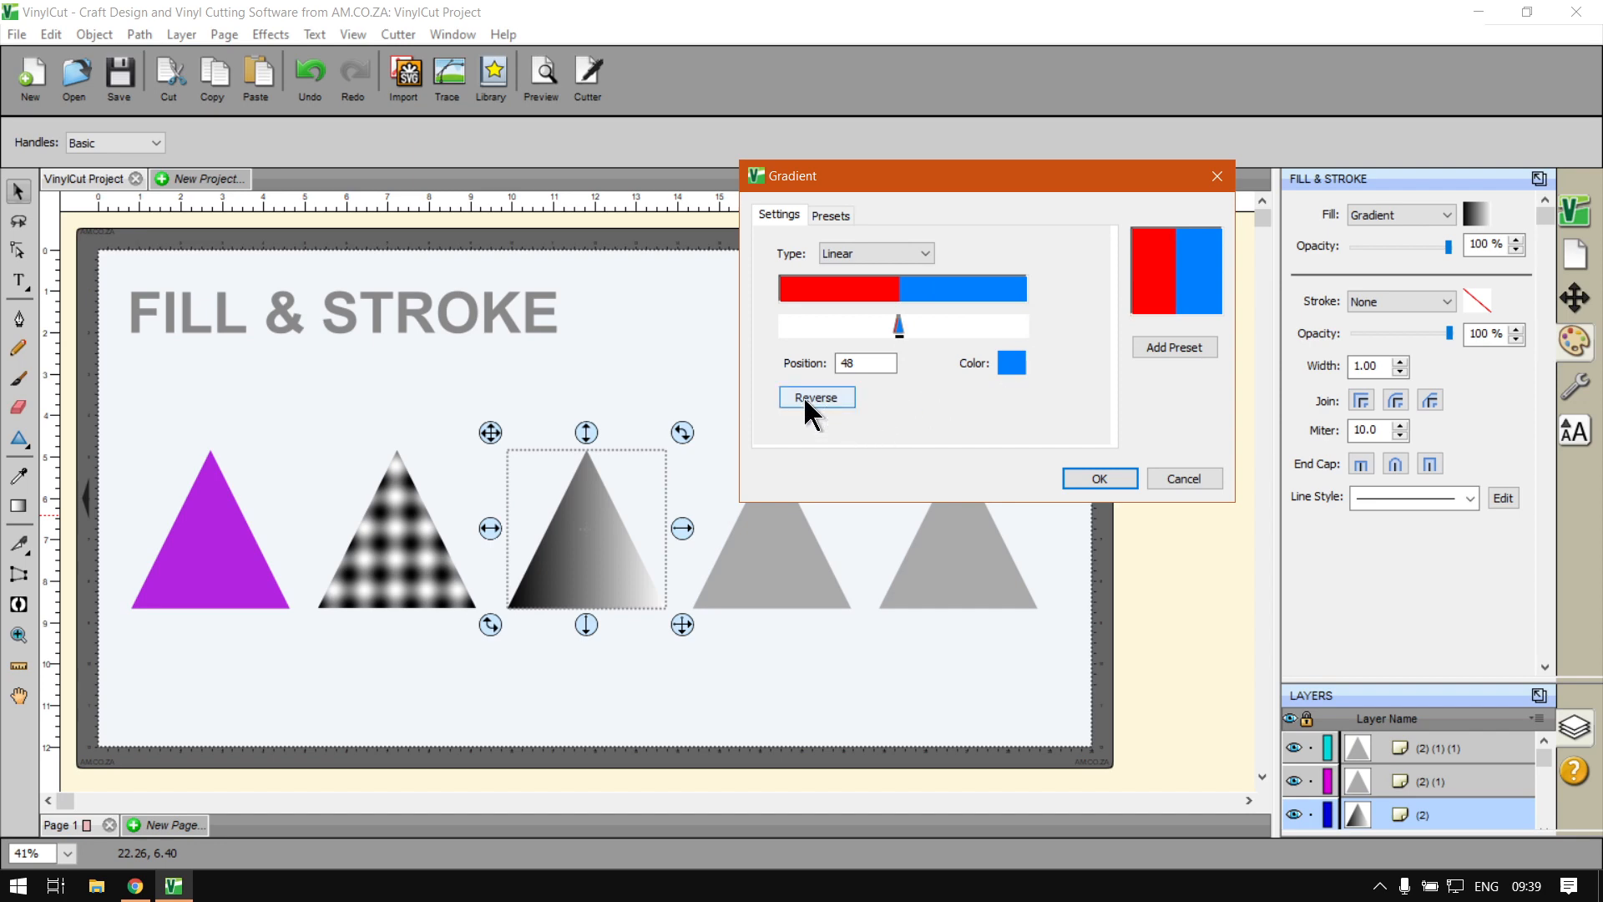
Reverse the gradient's color order and reverse it back to red before blue
{"action": "key", "text": "super+plus"}
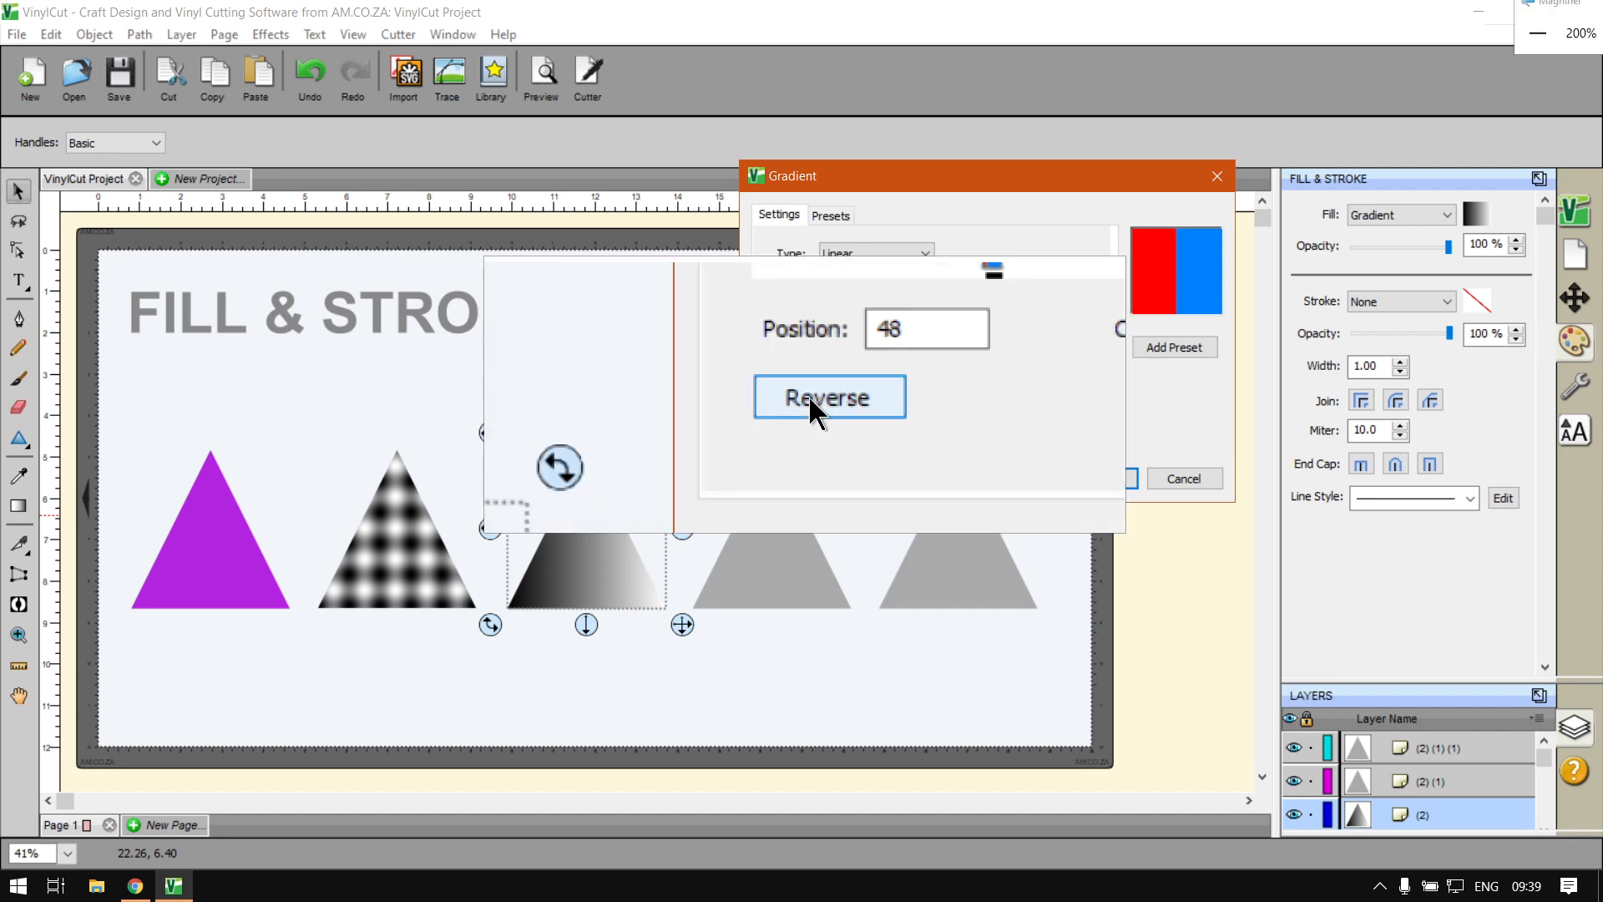
{"action": "left_click", "coordinate": [817, 396]}
{"action": "key", "text": "super+Escape"}
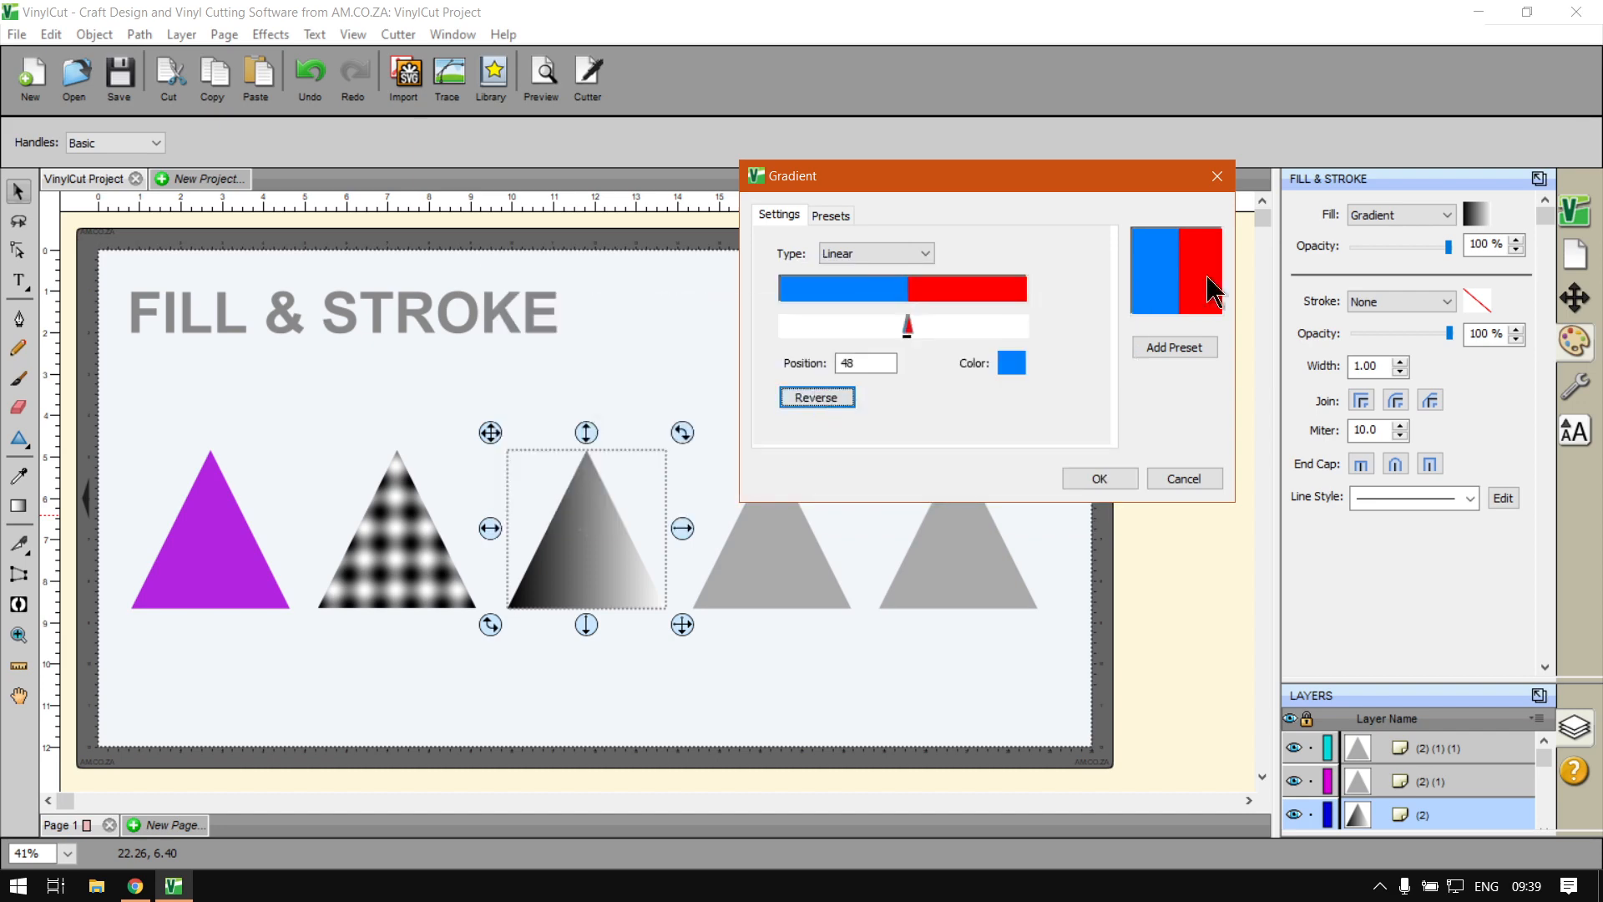
{"action": "left_click", "coordinate": [829, 392]}
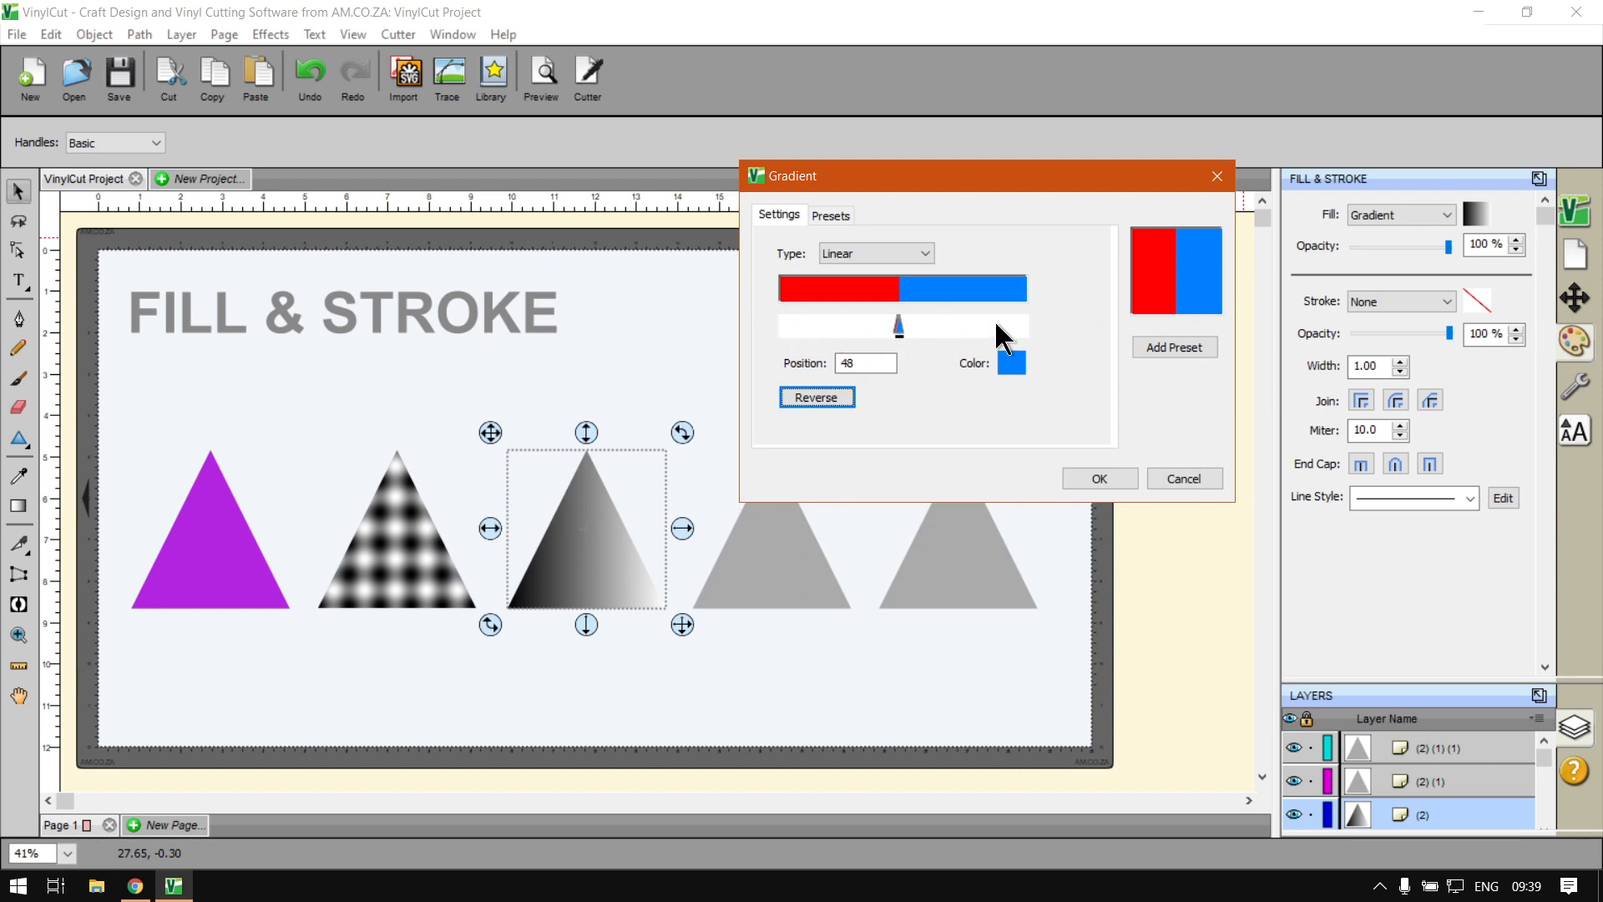
Add a third gradient stop before the red one, at about position 14, and color it orange (FF8040)
{"action": "left_click", "coordinate": [802, 325]}
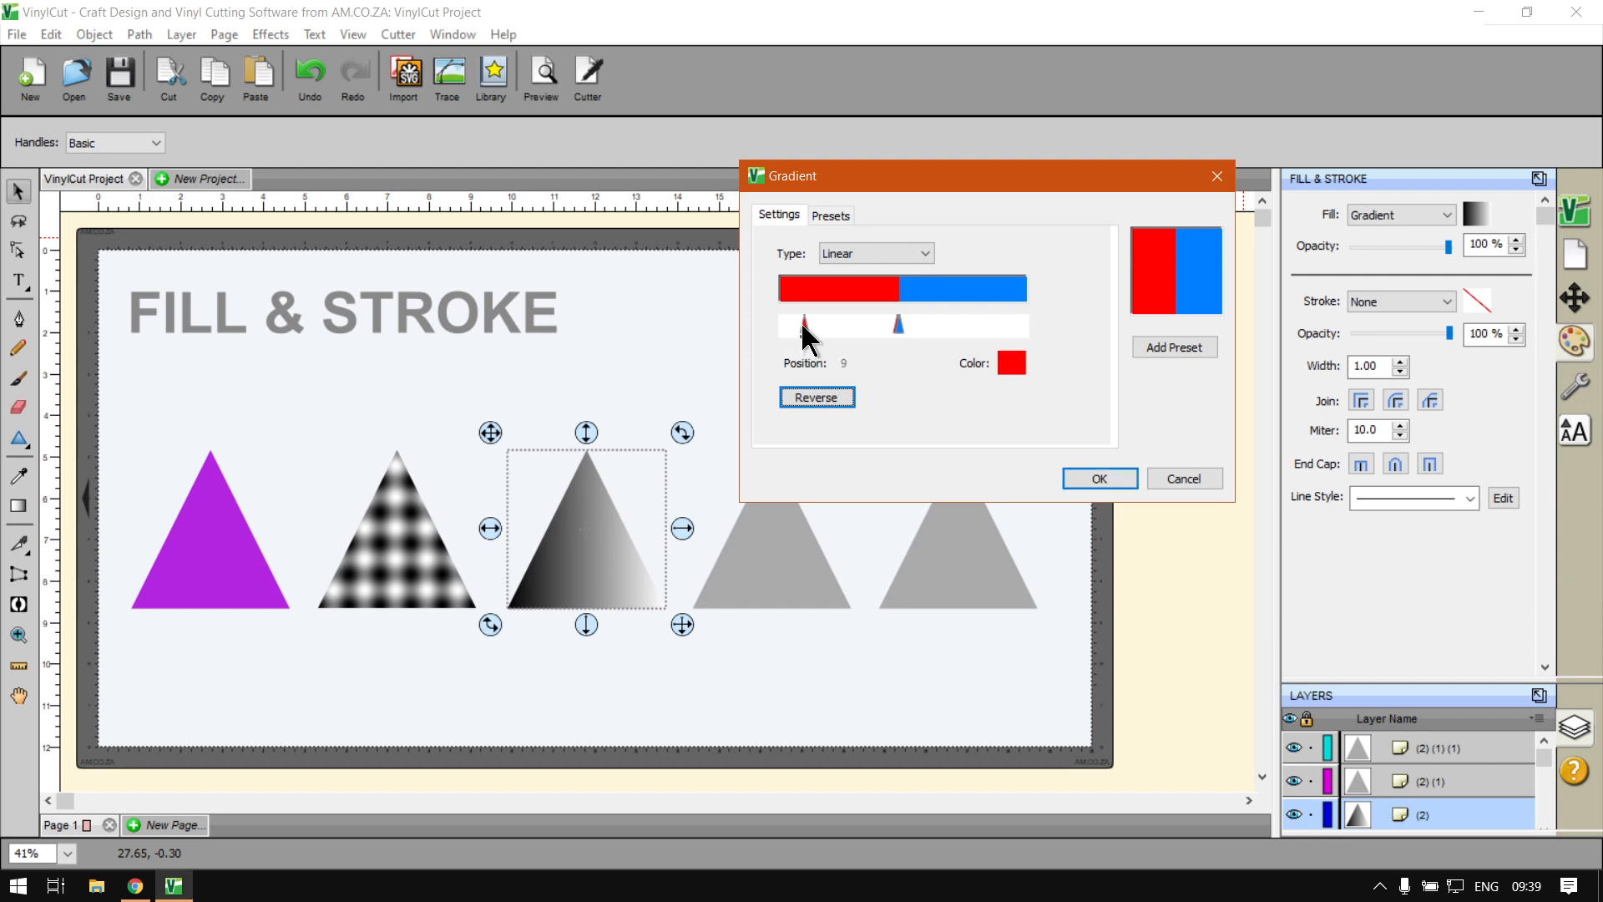
{"action": "left_click_drag", "start_coordinate": [805, 331], "coordinate": [815, 335]}
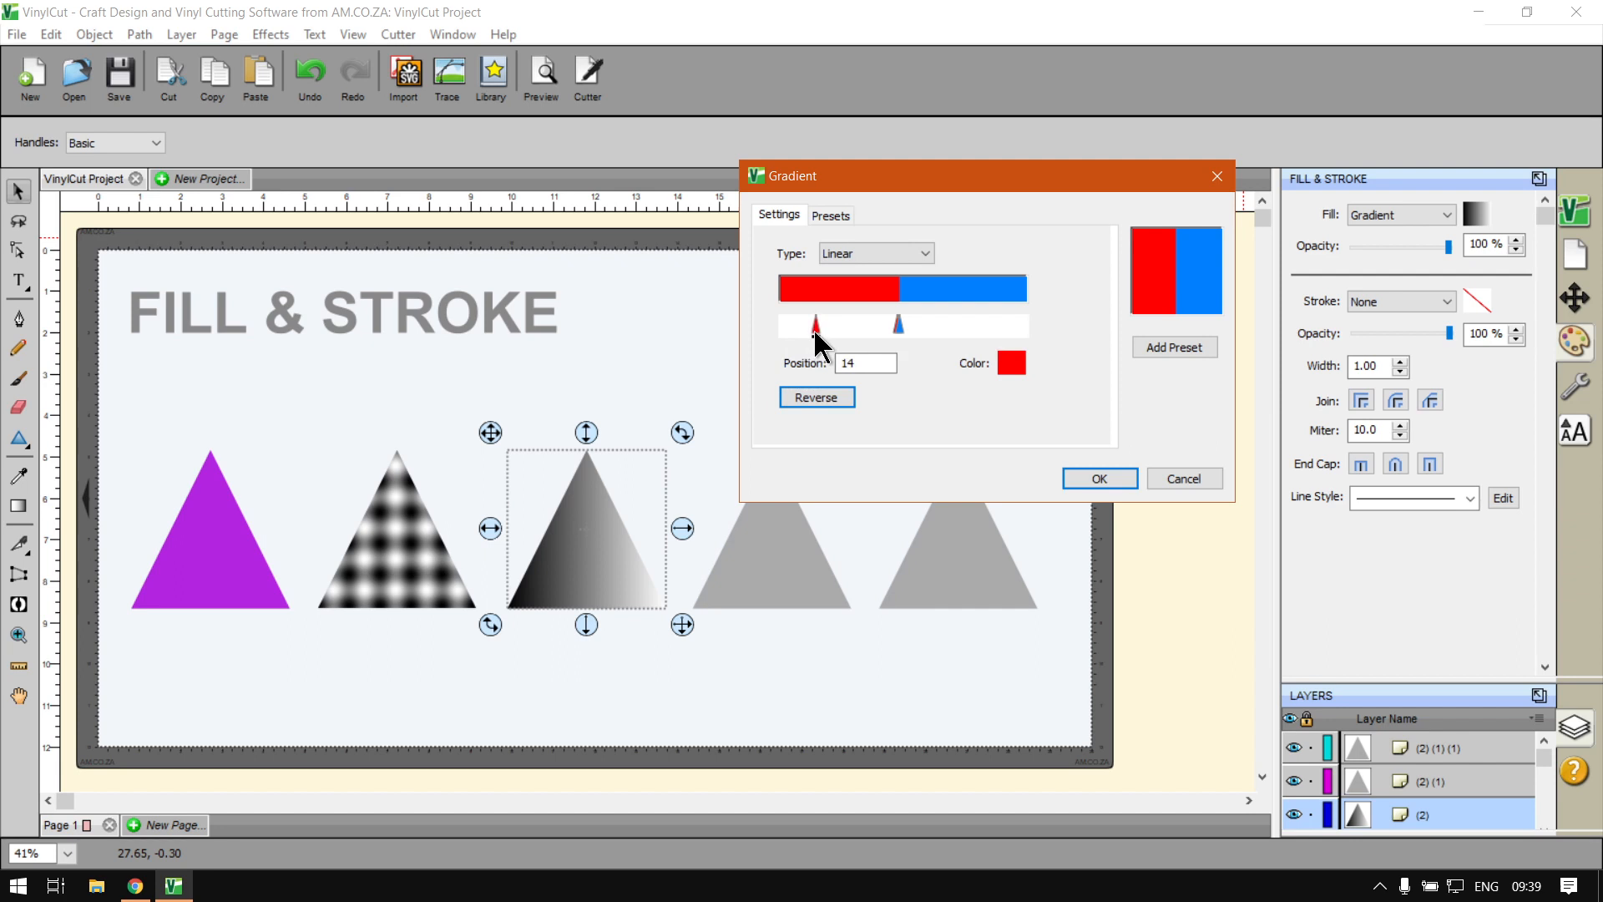
{"action": "left_click", "coordinate": [1006, 365]}
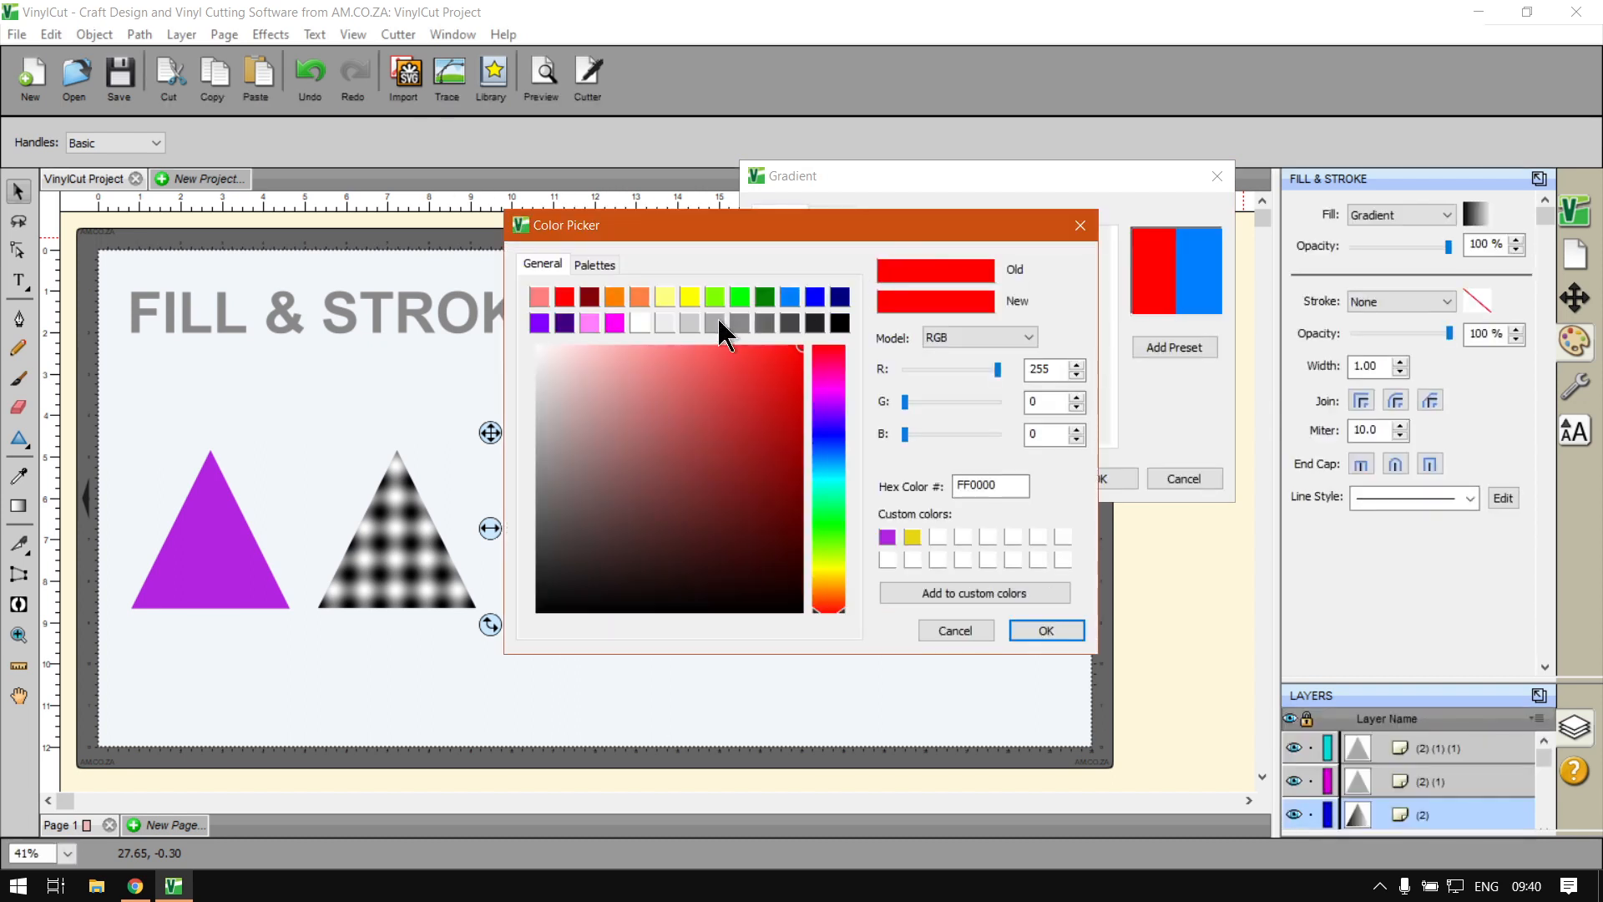
{"action": "left_click", "coordinate": [644, 297]}
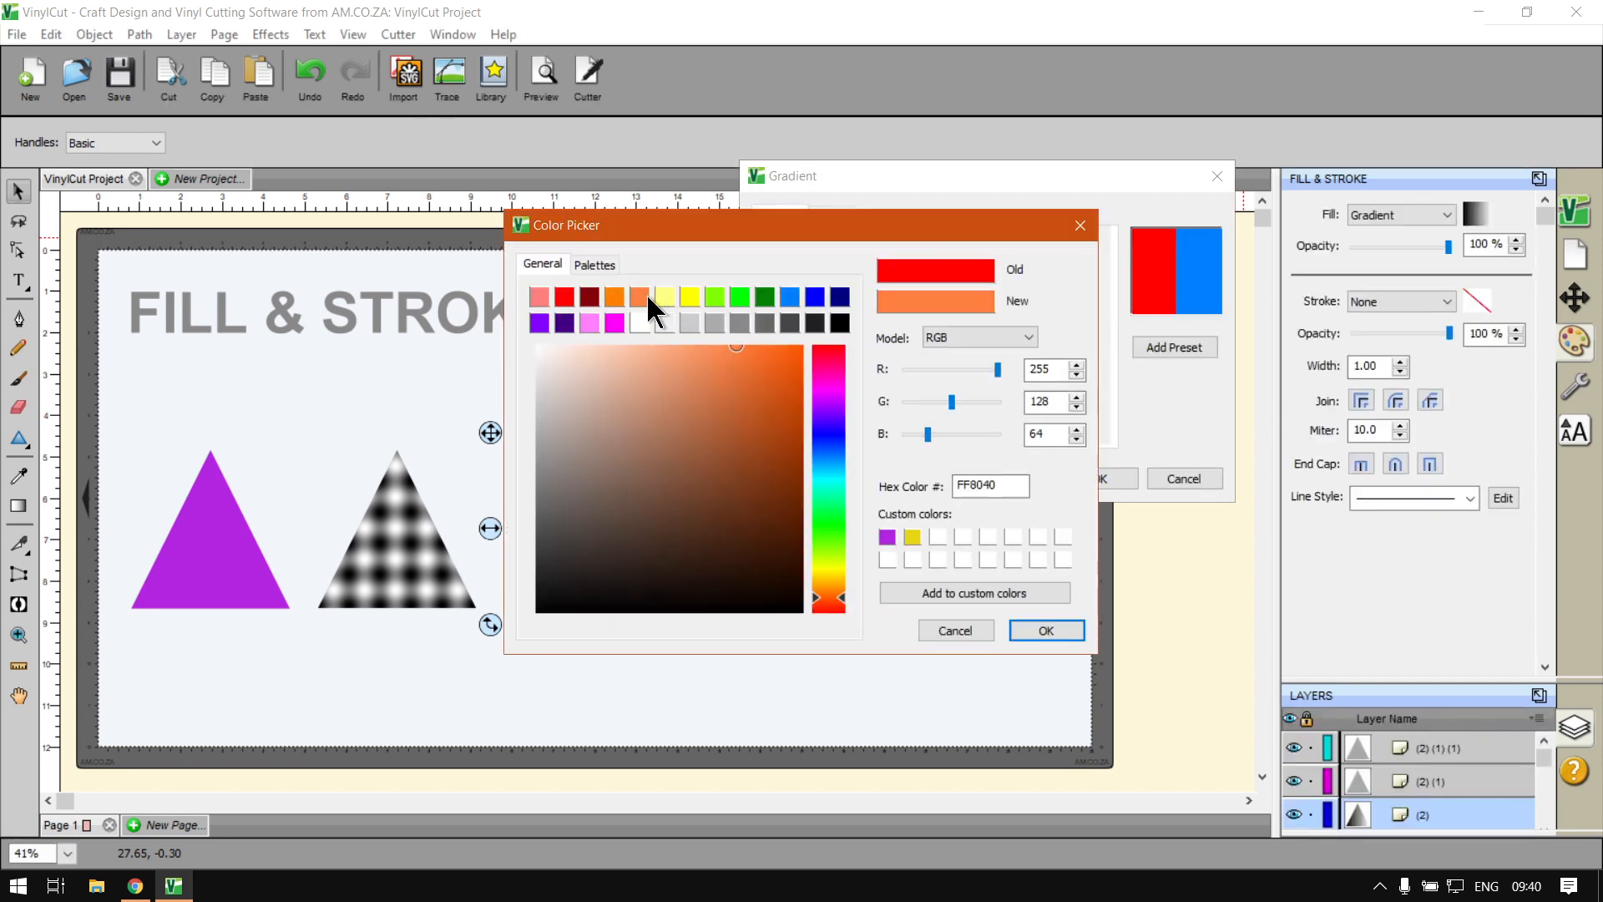
{"action": "left_click", "coordinate": [1041, 631]}
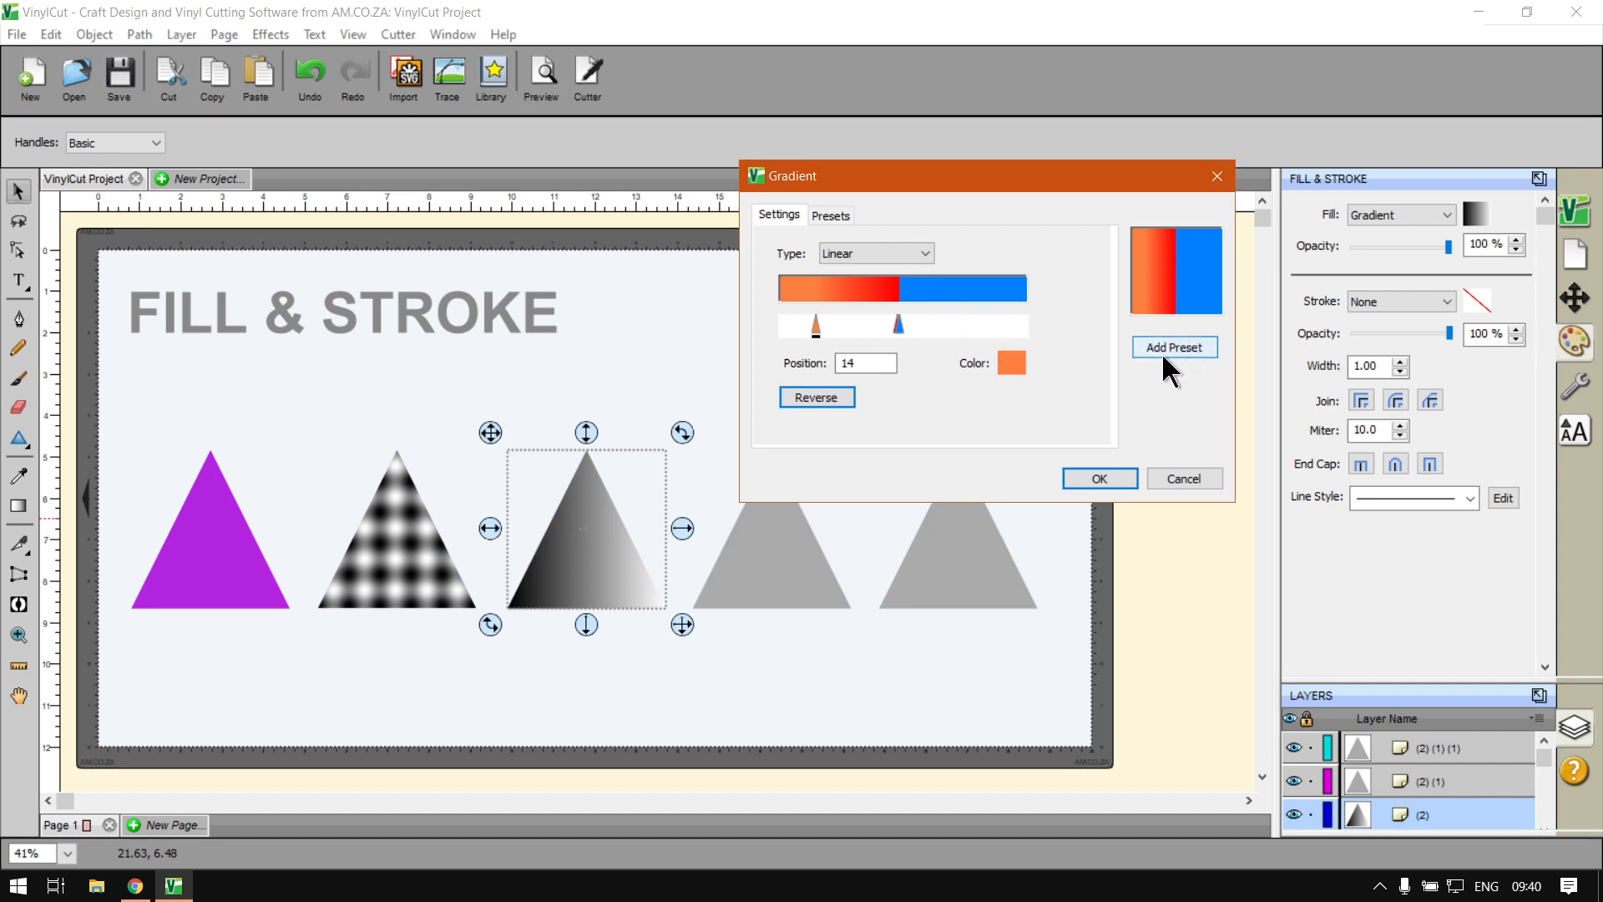
Save the current orange, red and blue gradient as a preset named Red to Blue
{"action": "key", "text": "super+plus"}
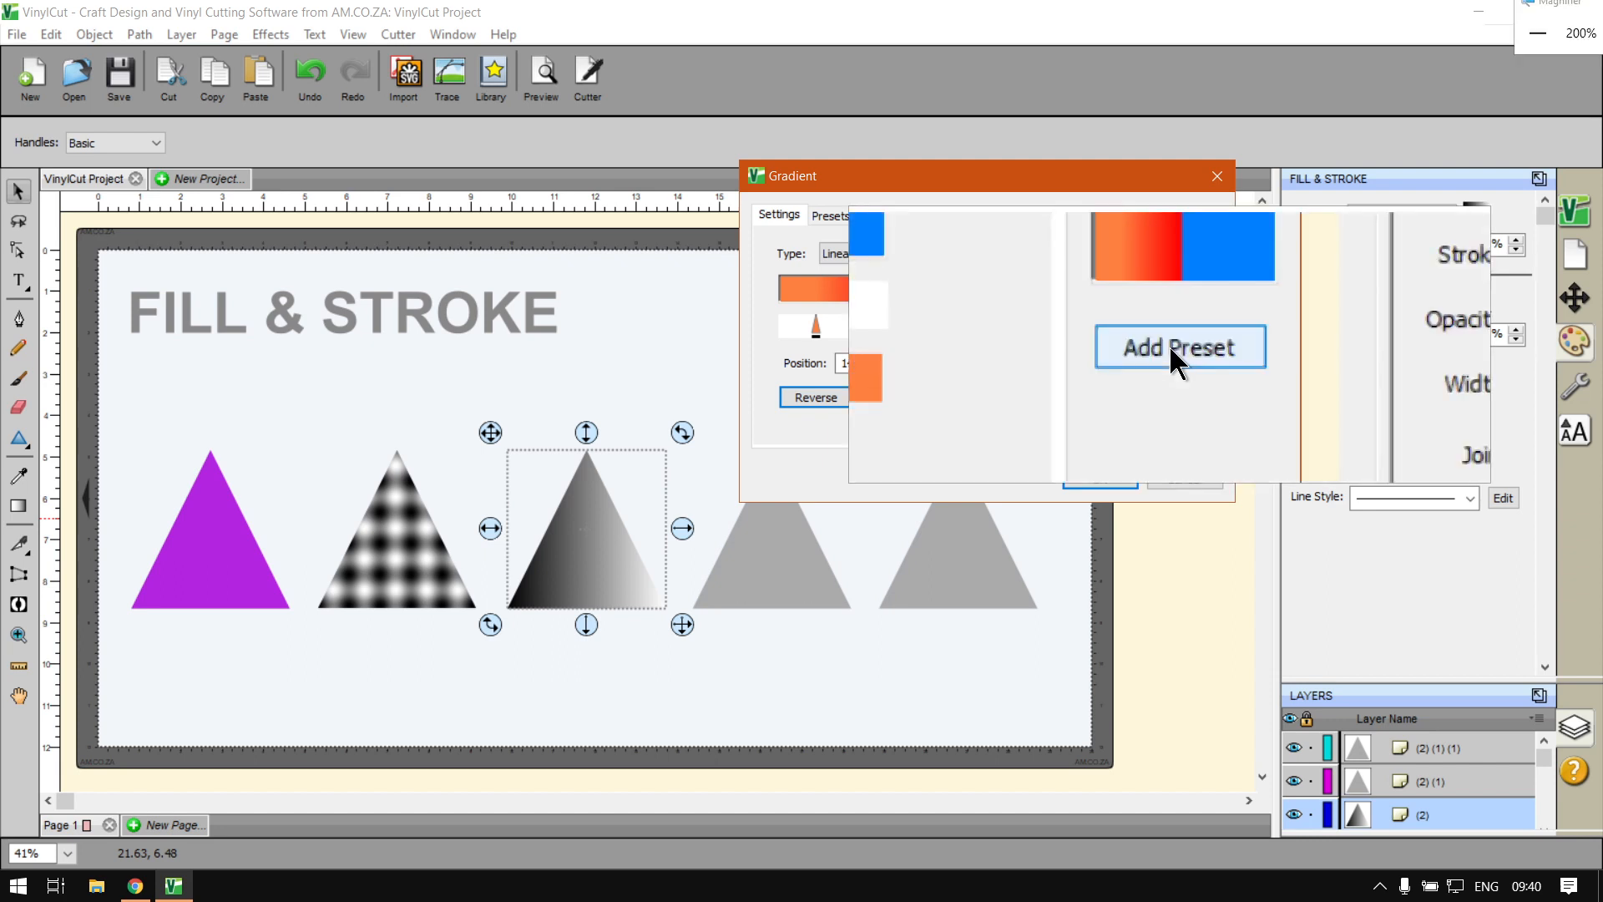
{"action": "left_click", "coordinate": [1169, 347]}
{"action": "key", "text": "super+Escape"}
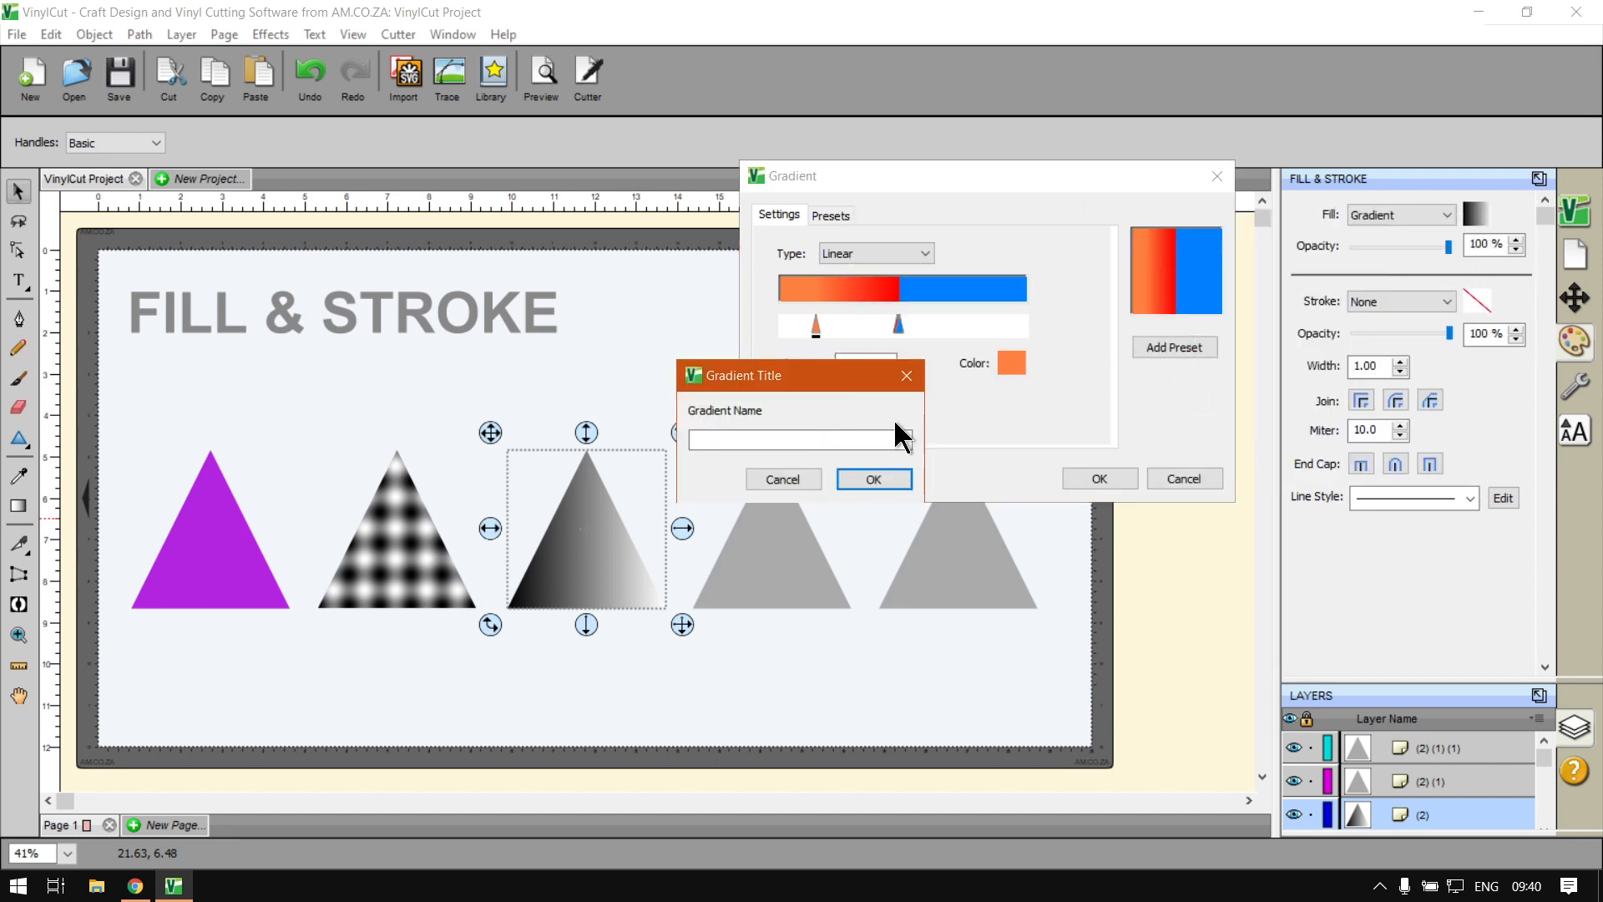
{"action": "left_click", "coordinate": [751, 440]}
{"action": "left_click", "coordinate": [872, 480]}
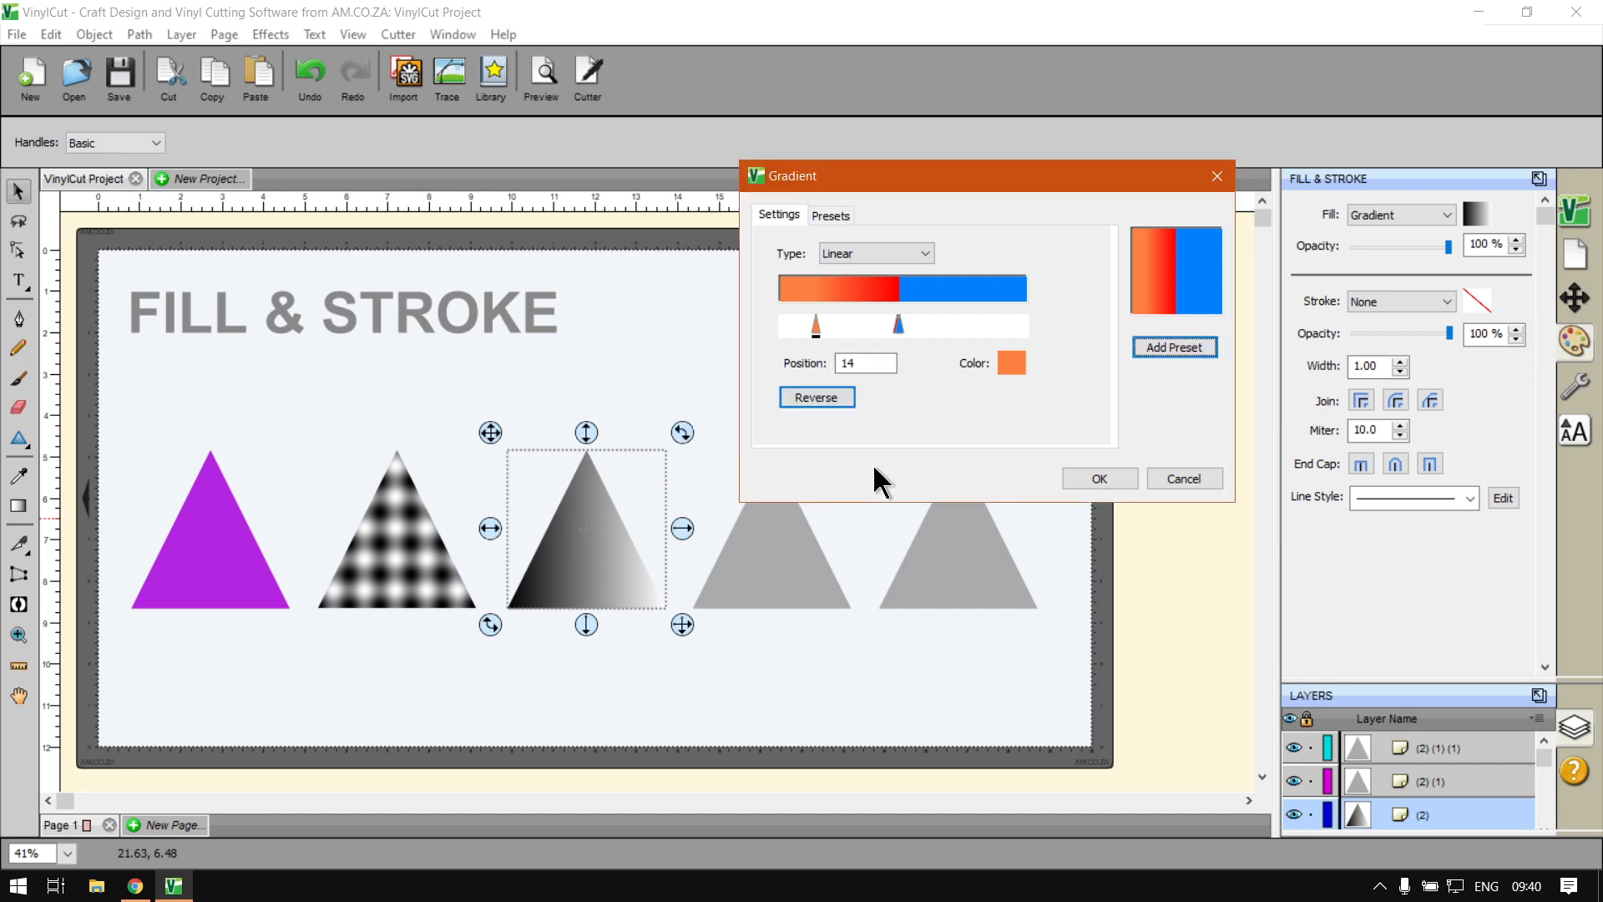
Choose the Red to Blue preset, apply it to the third triangle and deselect the triangle
{"action": "left_click", "coordinate": [832, 213]}
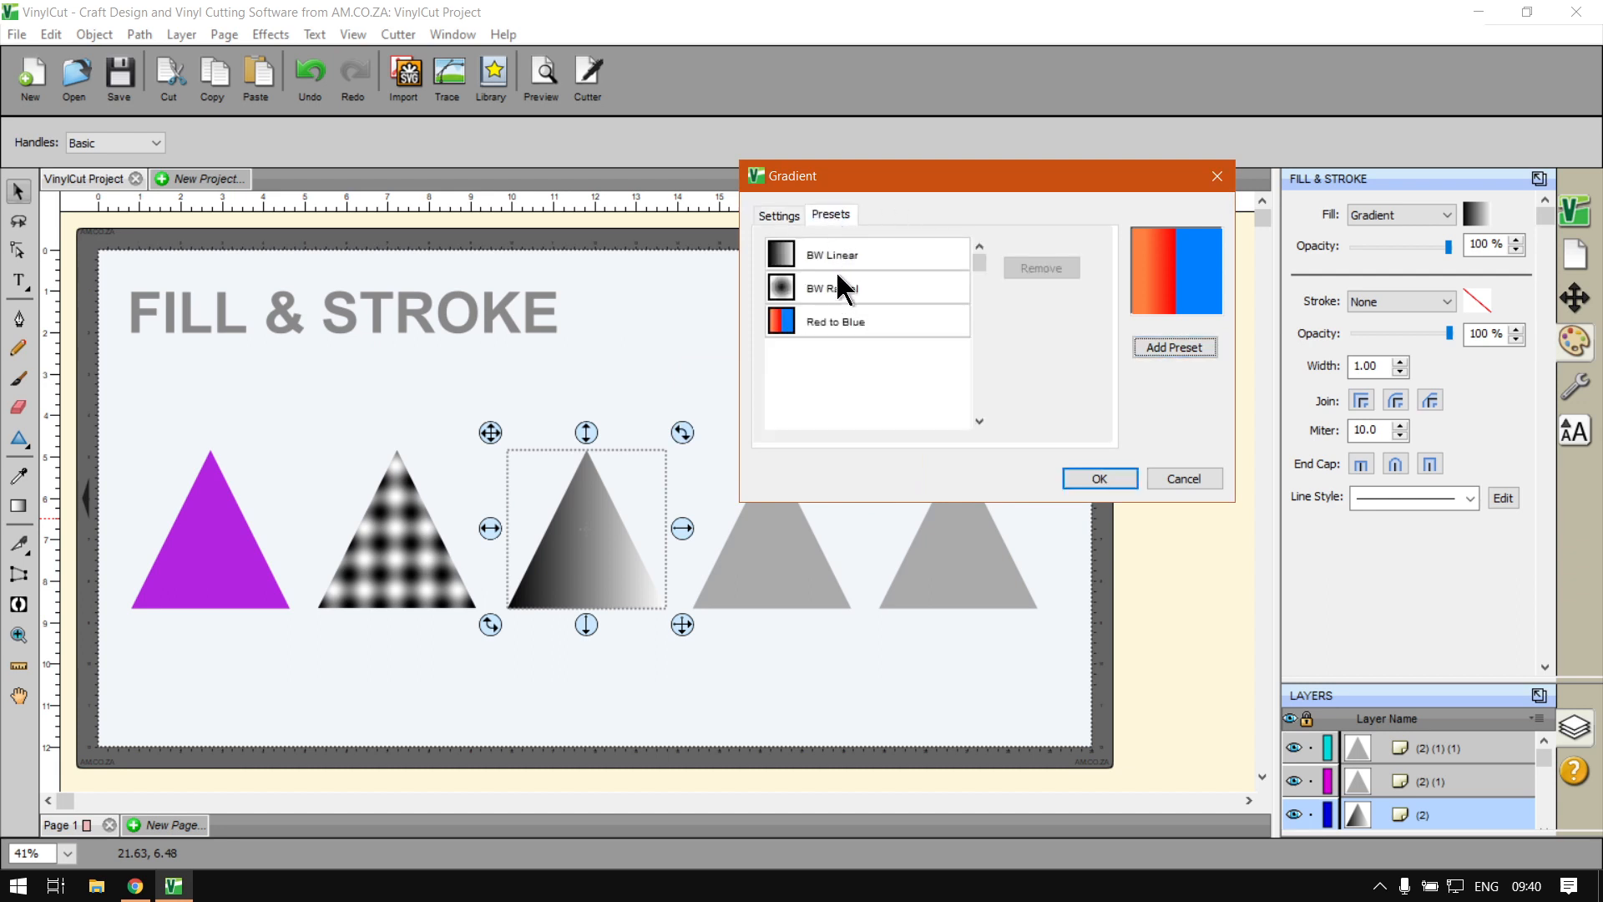
{"action": "left_click", "coordinate": [837, 323]}
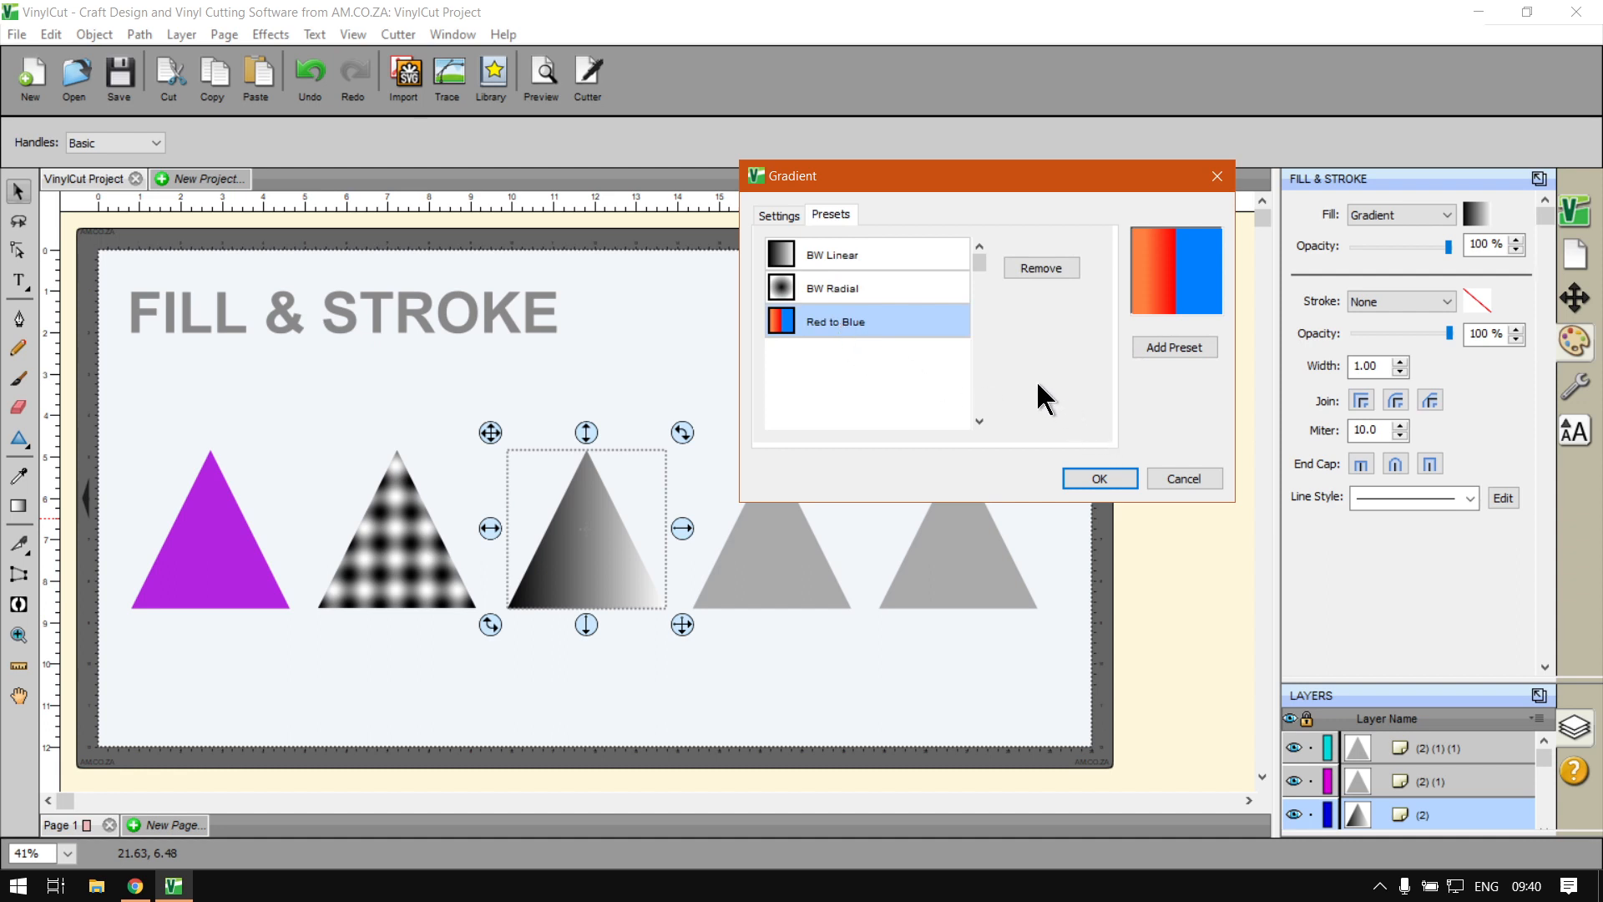
{"action": "left_click", "coordinate": [1099, 478]}
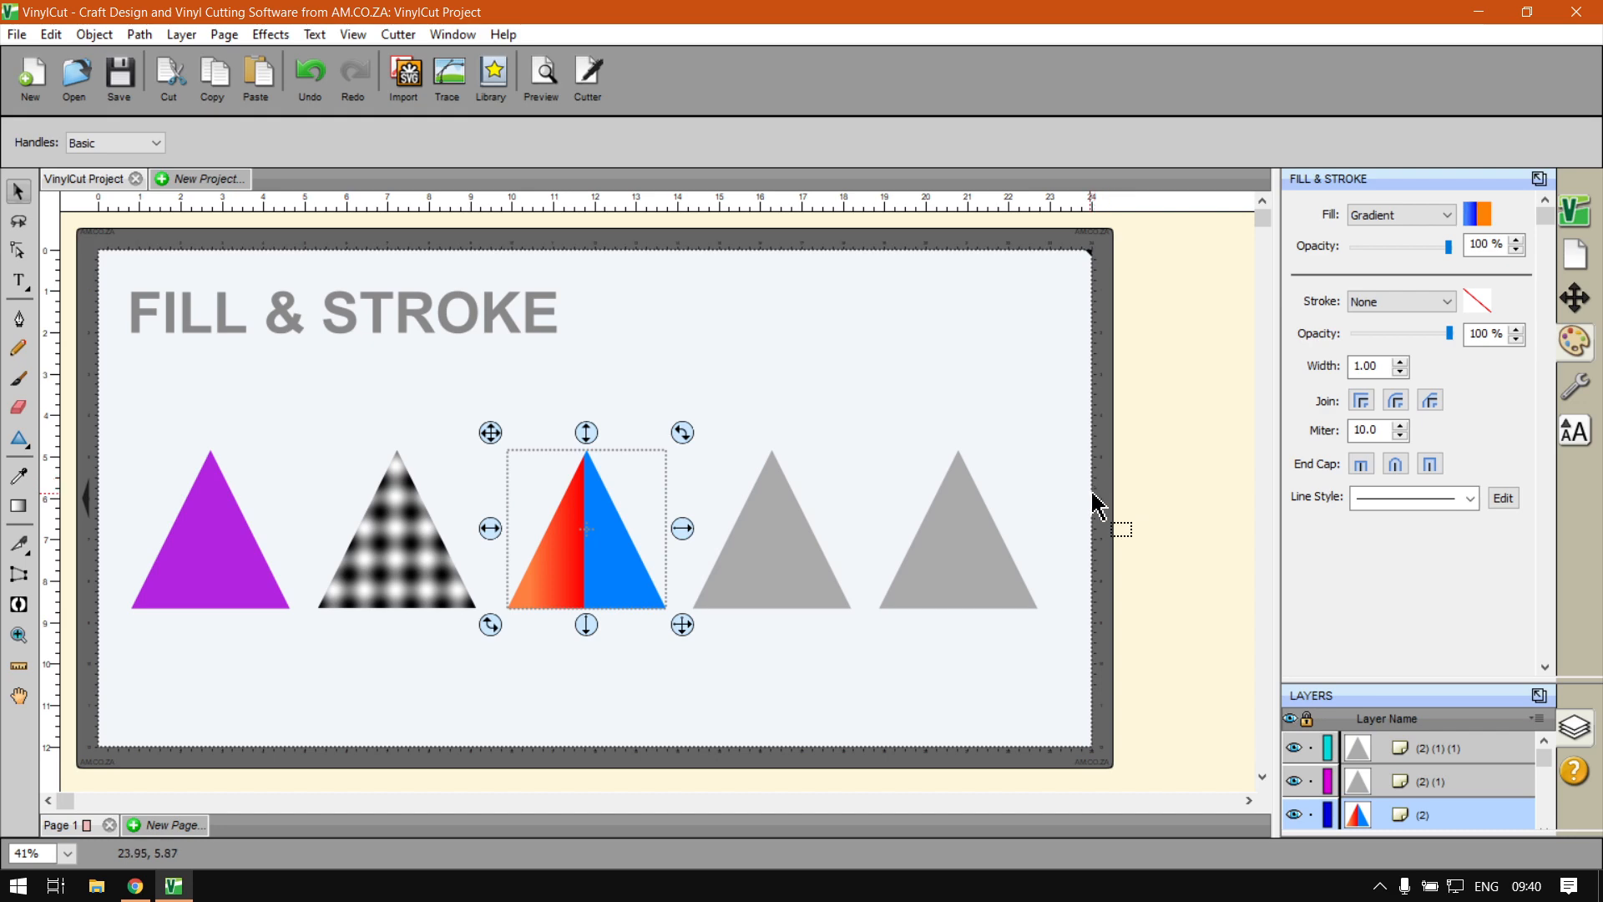
{"action": "left_click", "coordinate": [750, 712]}
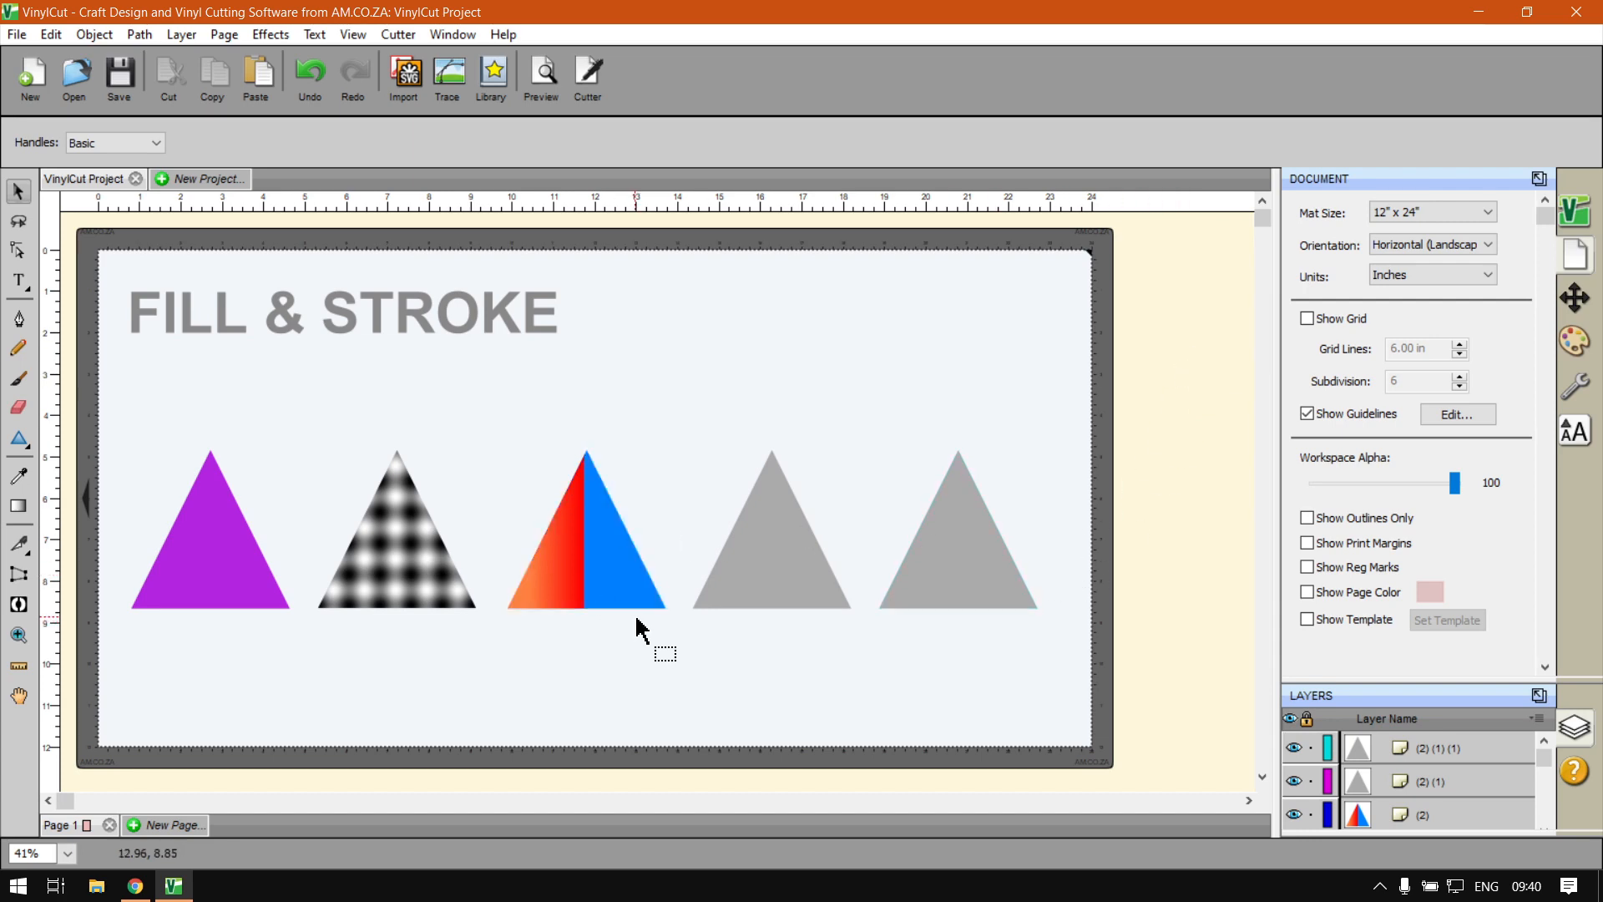
Give the fourth triangle a gradient fill and set the gradient type to Radial
{"action": "left_click", "coordinate": [761, 539]}
{"action": "left_click", "coordinate": [1589, 341]}
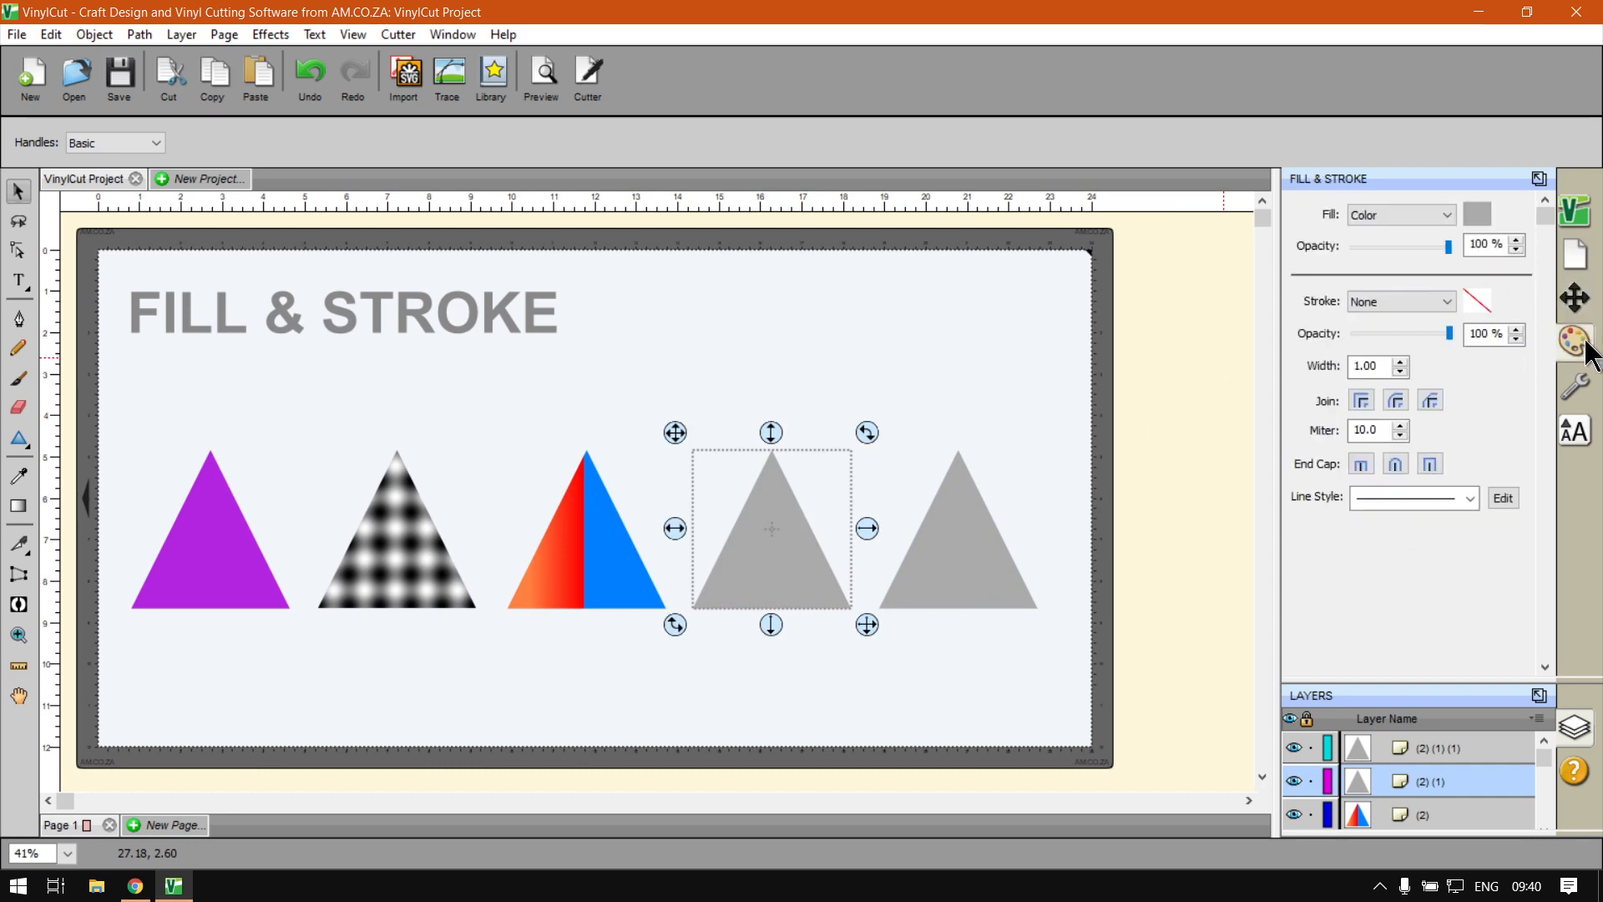
{"action": "left_click", "coordinate": [1450, 215]}
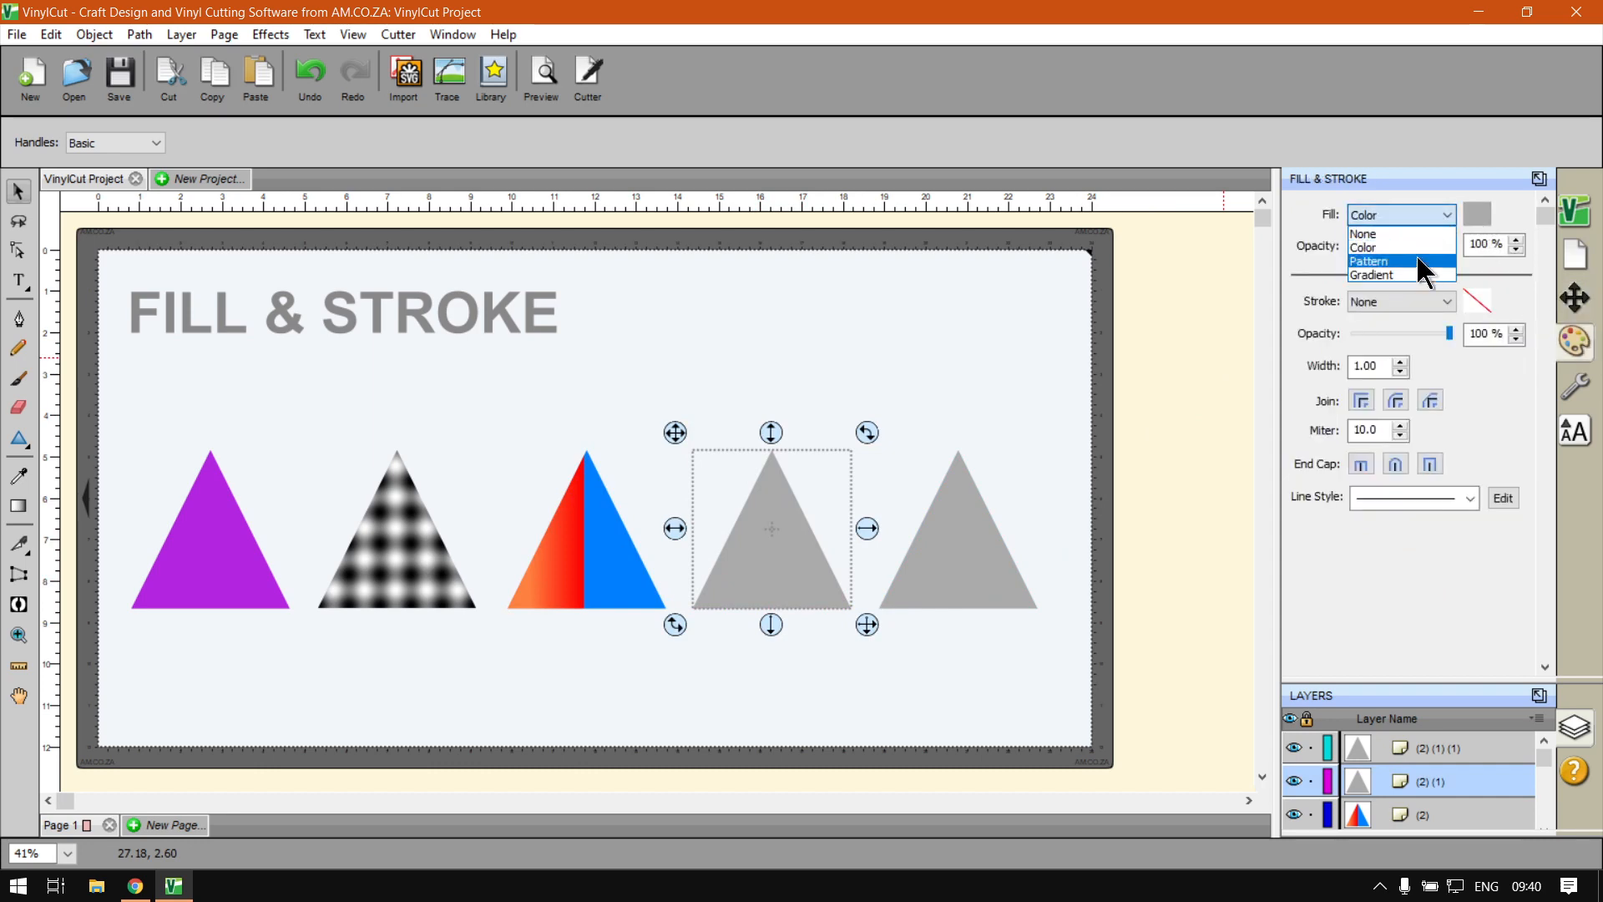
{"action": "left_click", "coordinate": [1399, 275]}
{"action": "left_click", "coordinate": [1476, 216]}
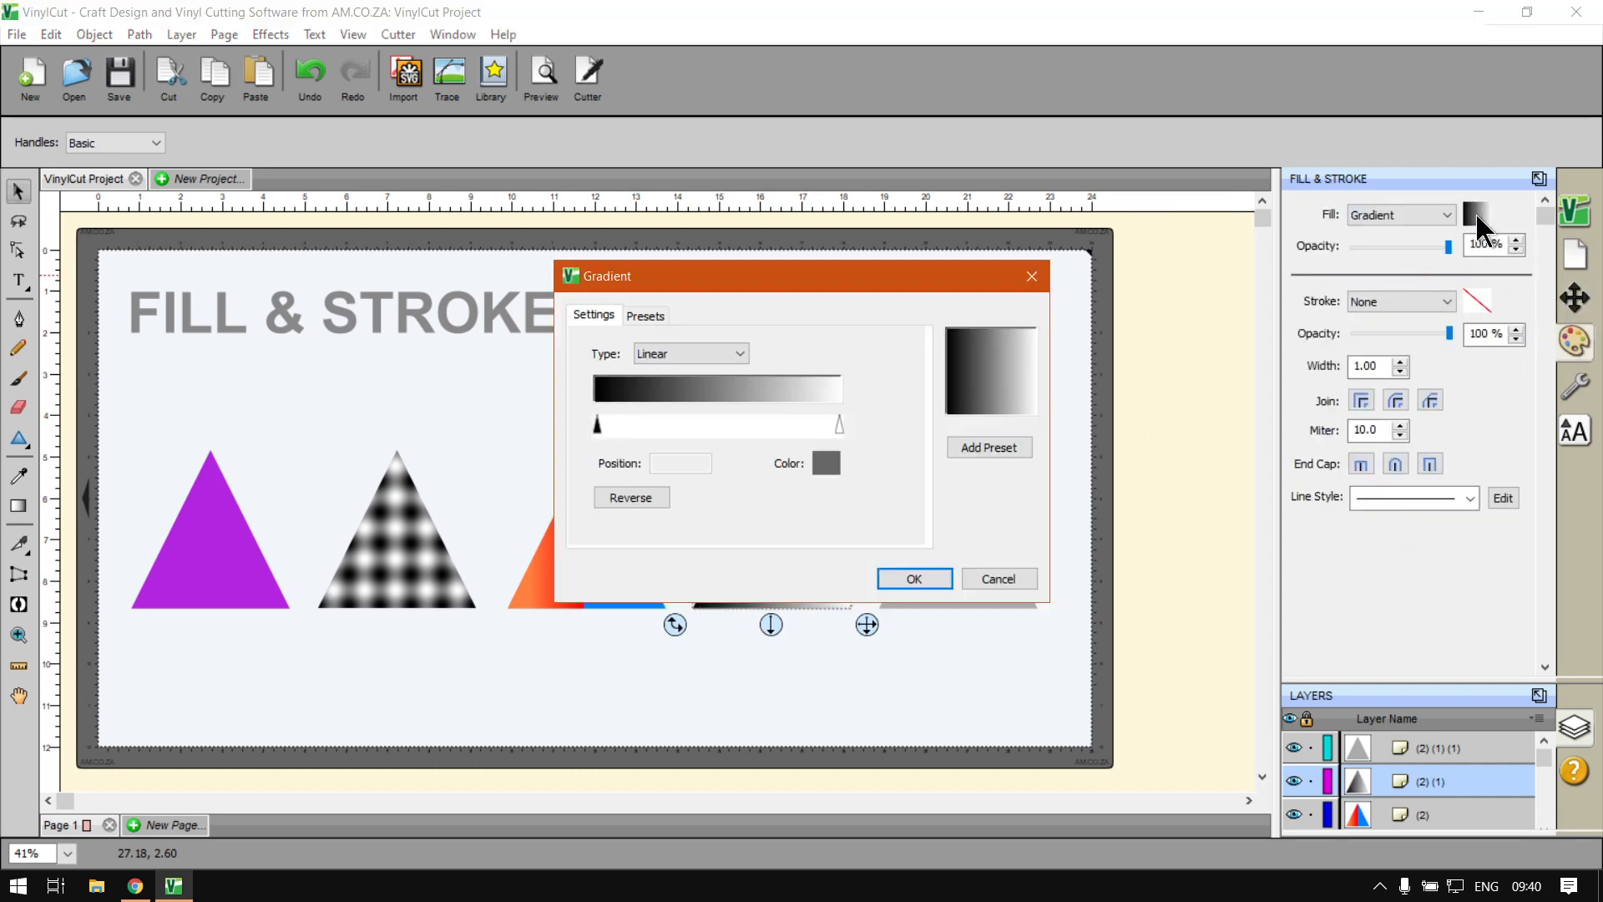
{"action": "left_click", "coordinate": [701, 357]}
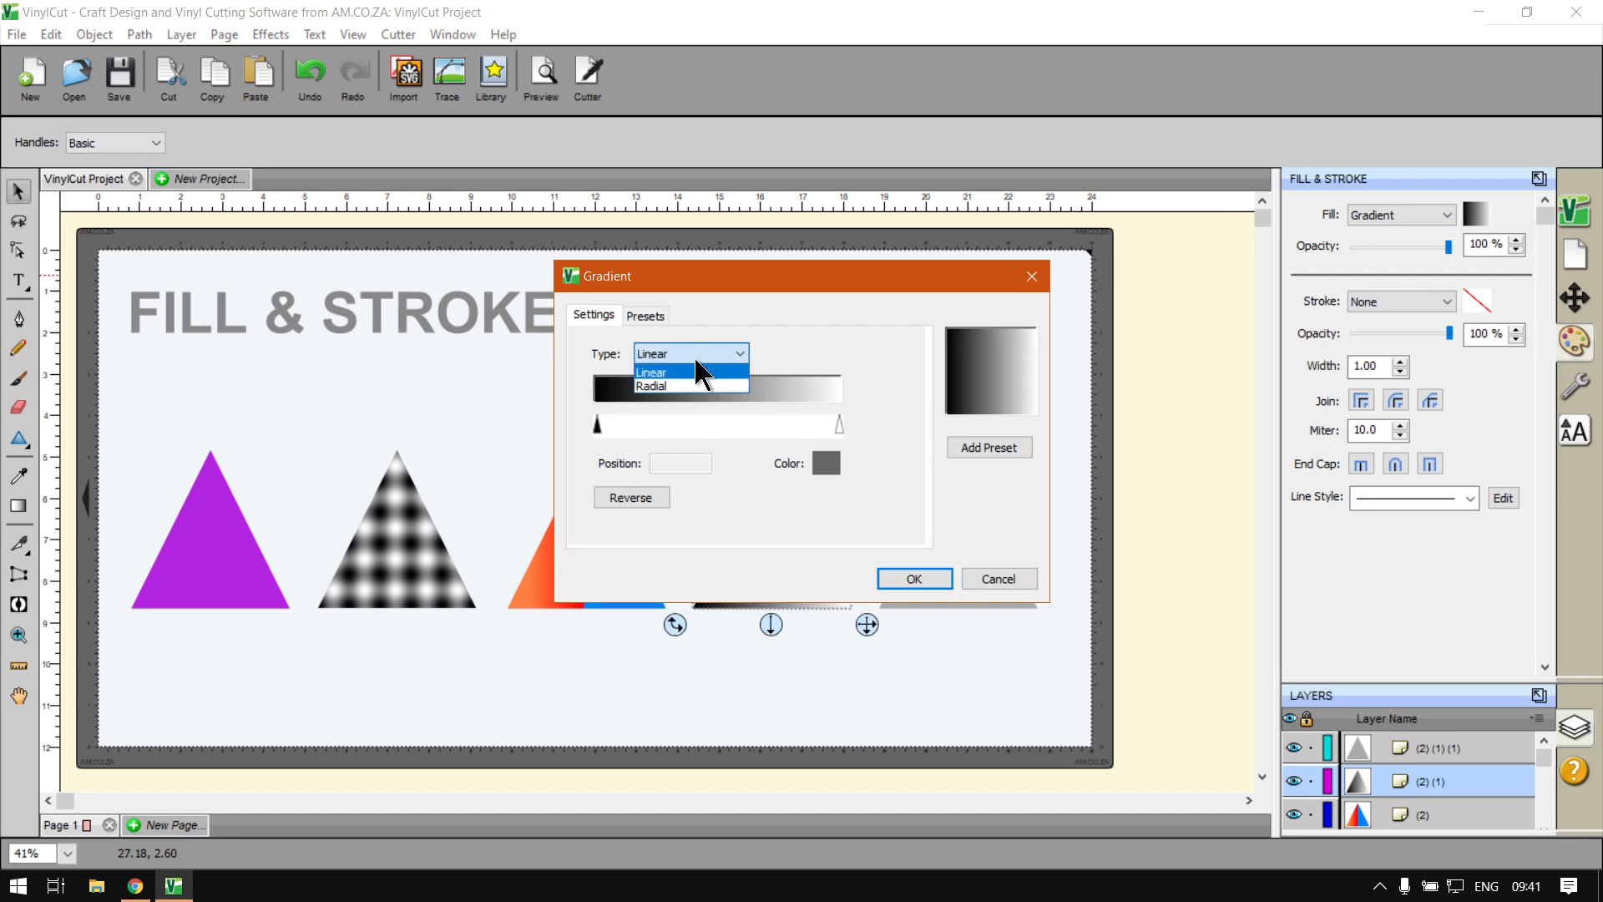
{"action": "key", "text": "super+plus"}
{"action": "left_click", "coordinate": [682, 386]}
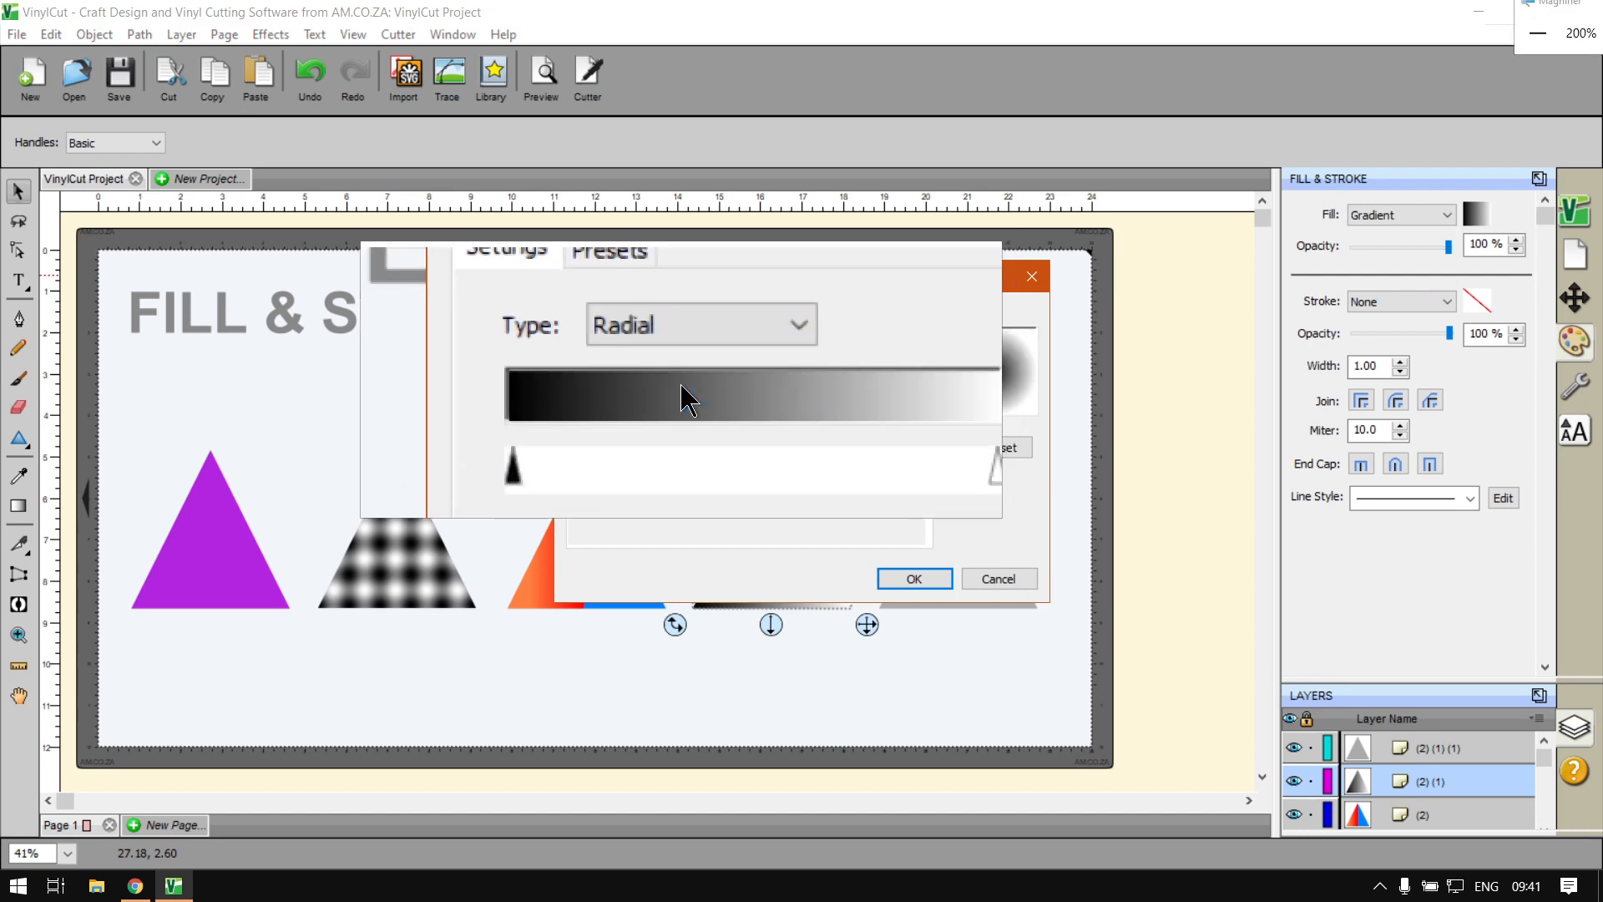
{"action": "key", "text": "super+Escape"}
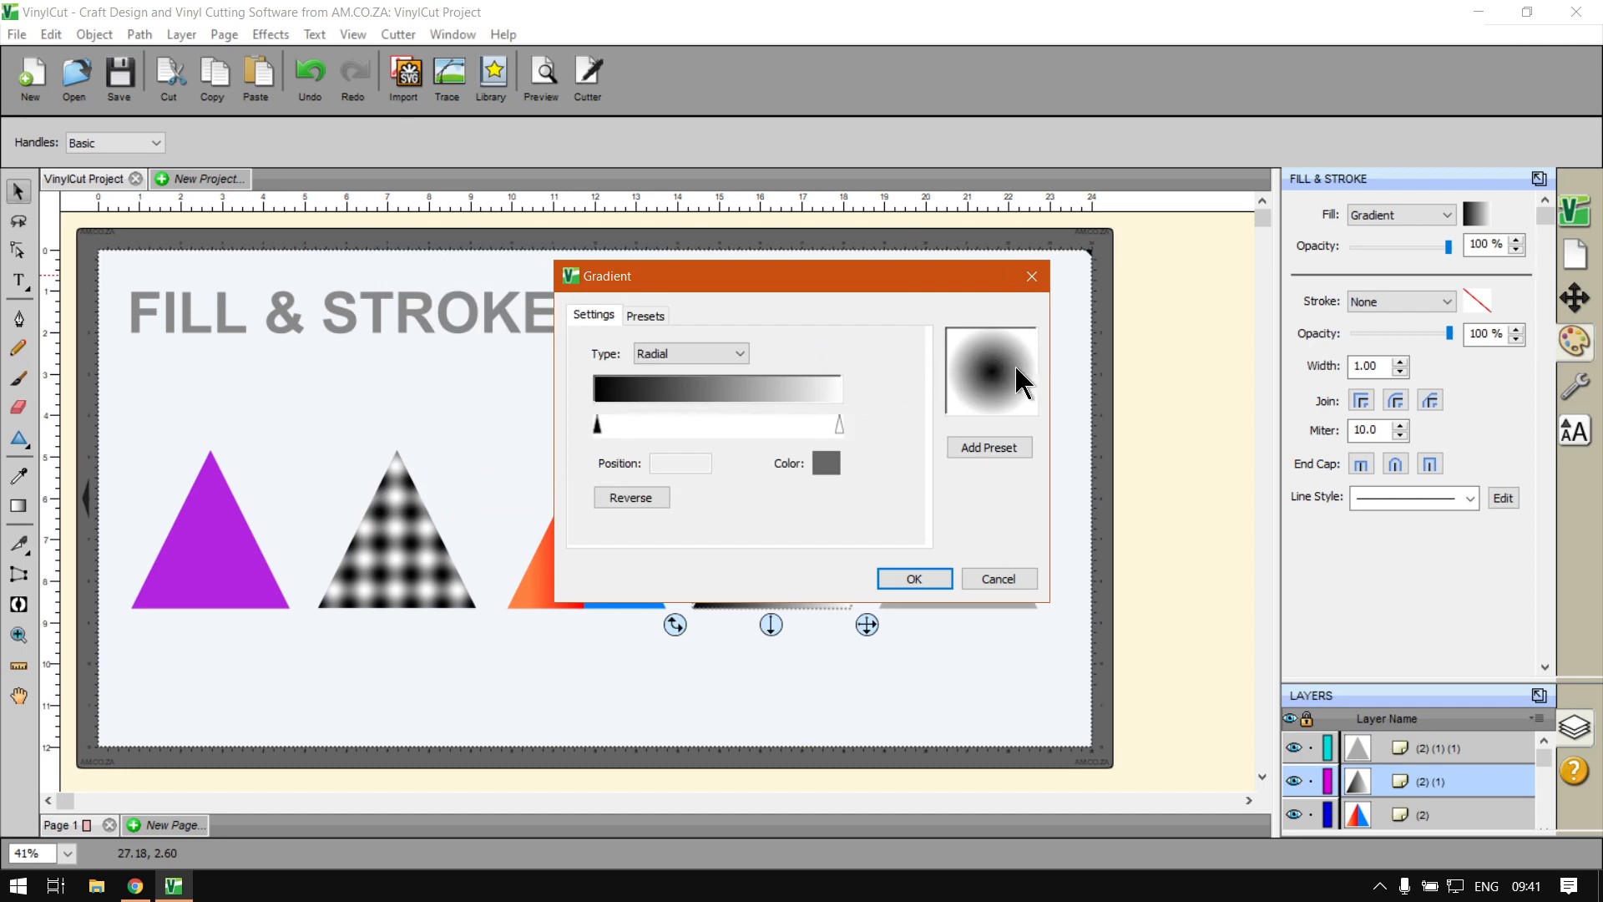
Set the color of the radial gradient's black start stop to purple (8000FF)
{"action": "left_click", "coordinate": [597, 424]}
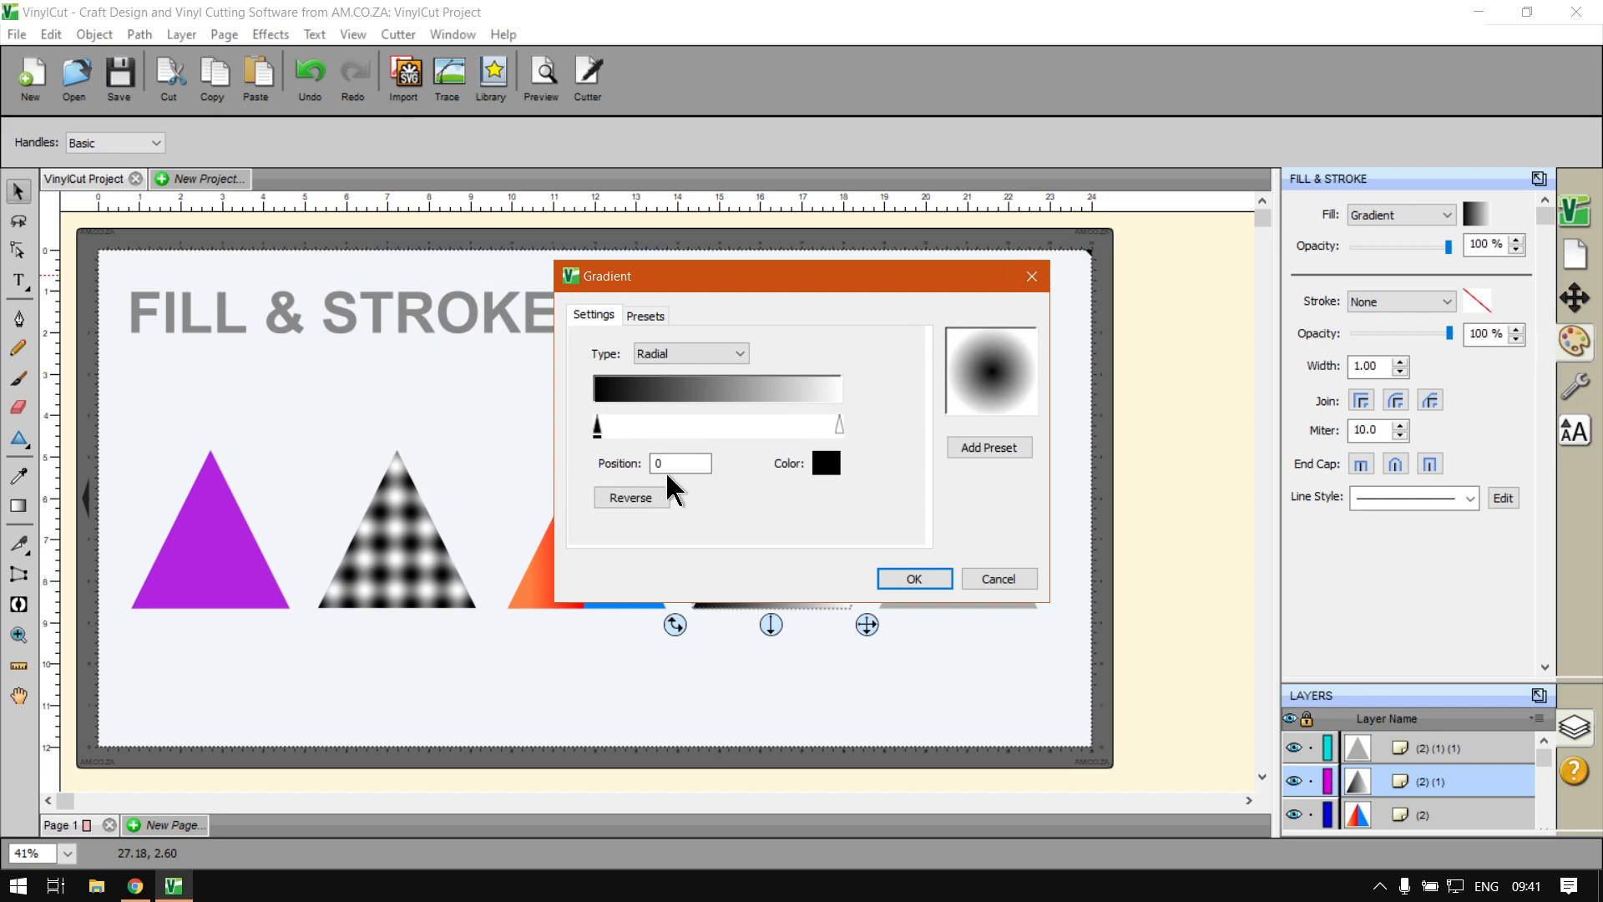
{"action": "left_click", "coordinate": [835, 461]}
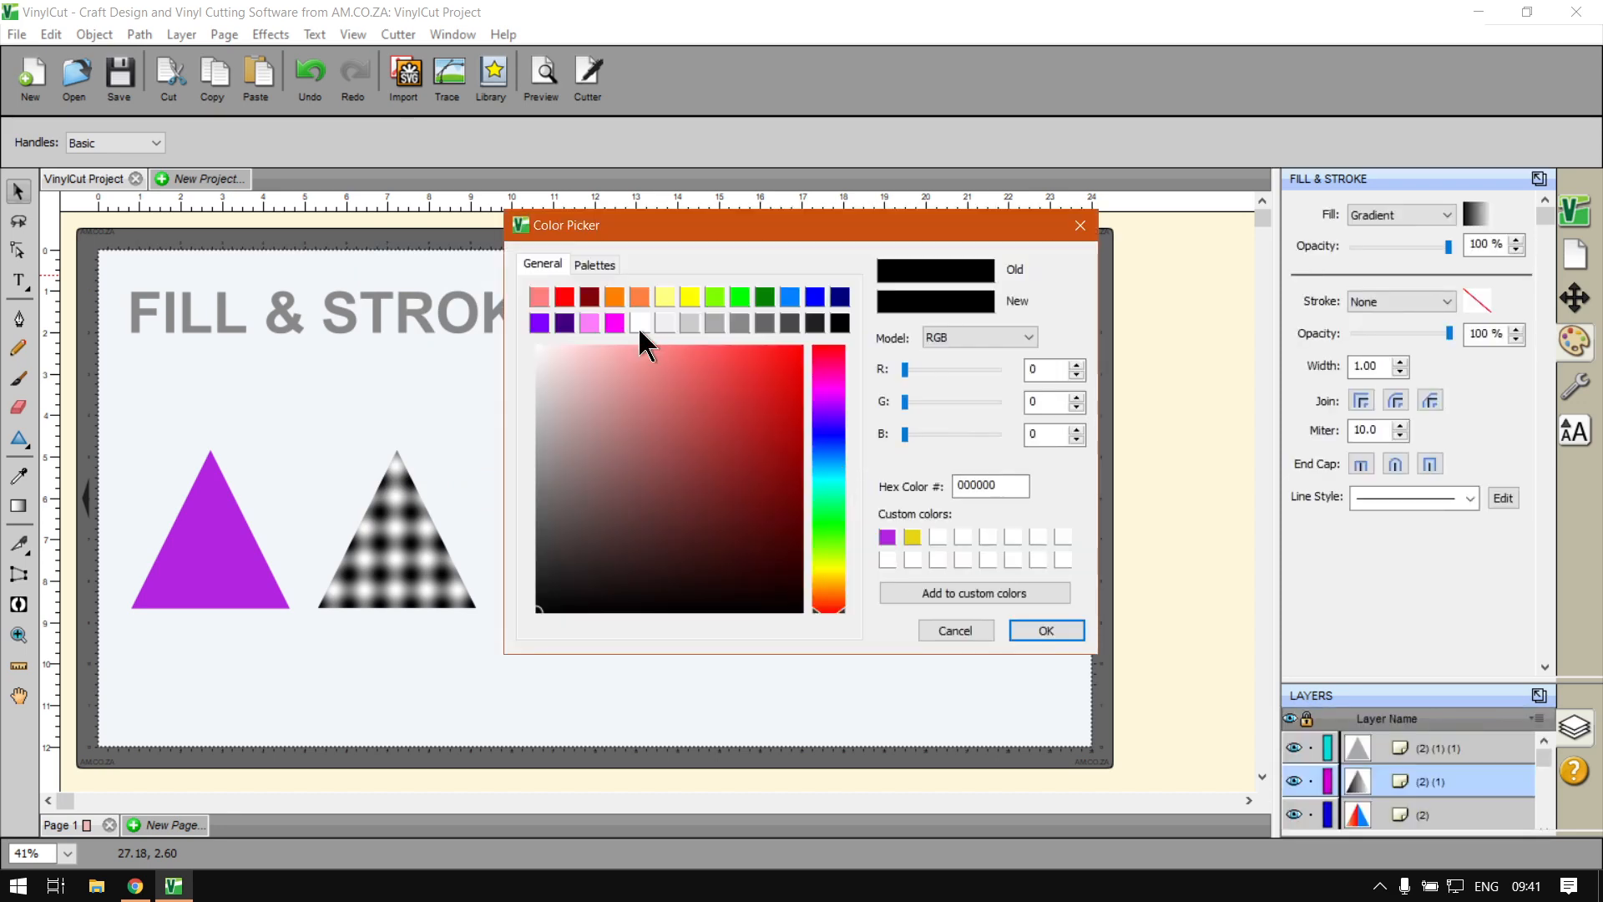
{"action": "left_click", "coordinate": [535, 323]}
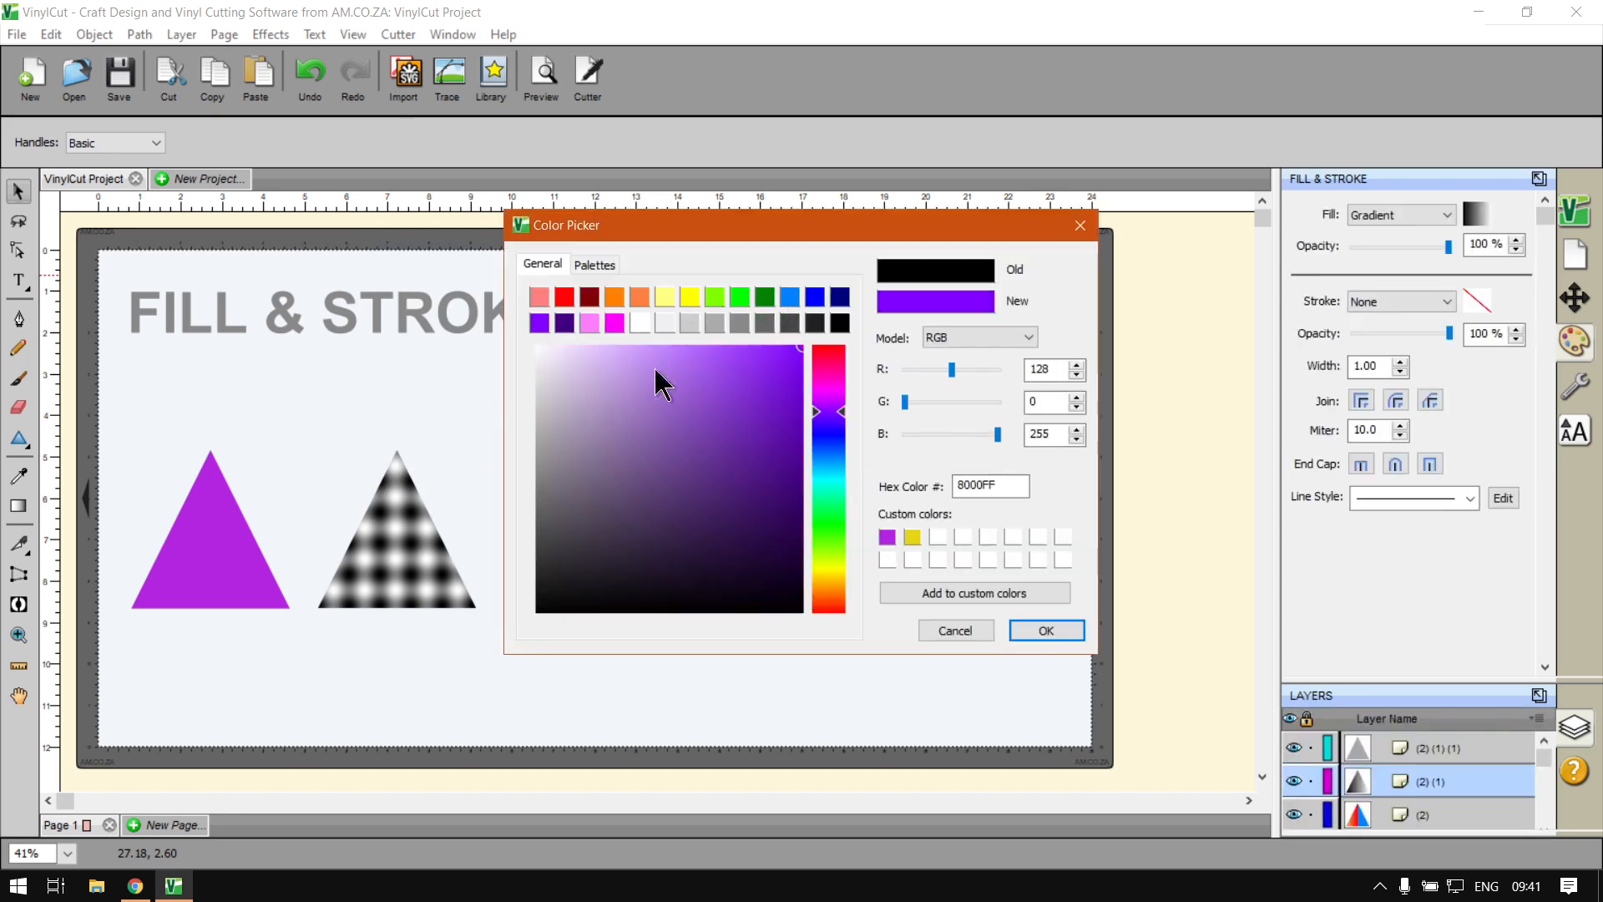
{"action": "left_click", "coordinate": [1041, 628]}
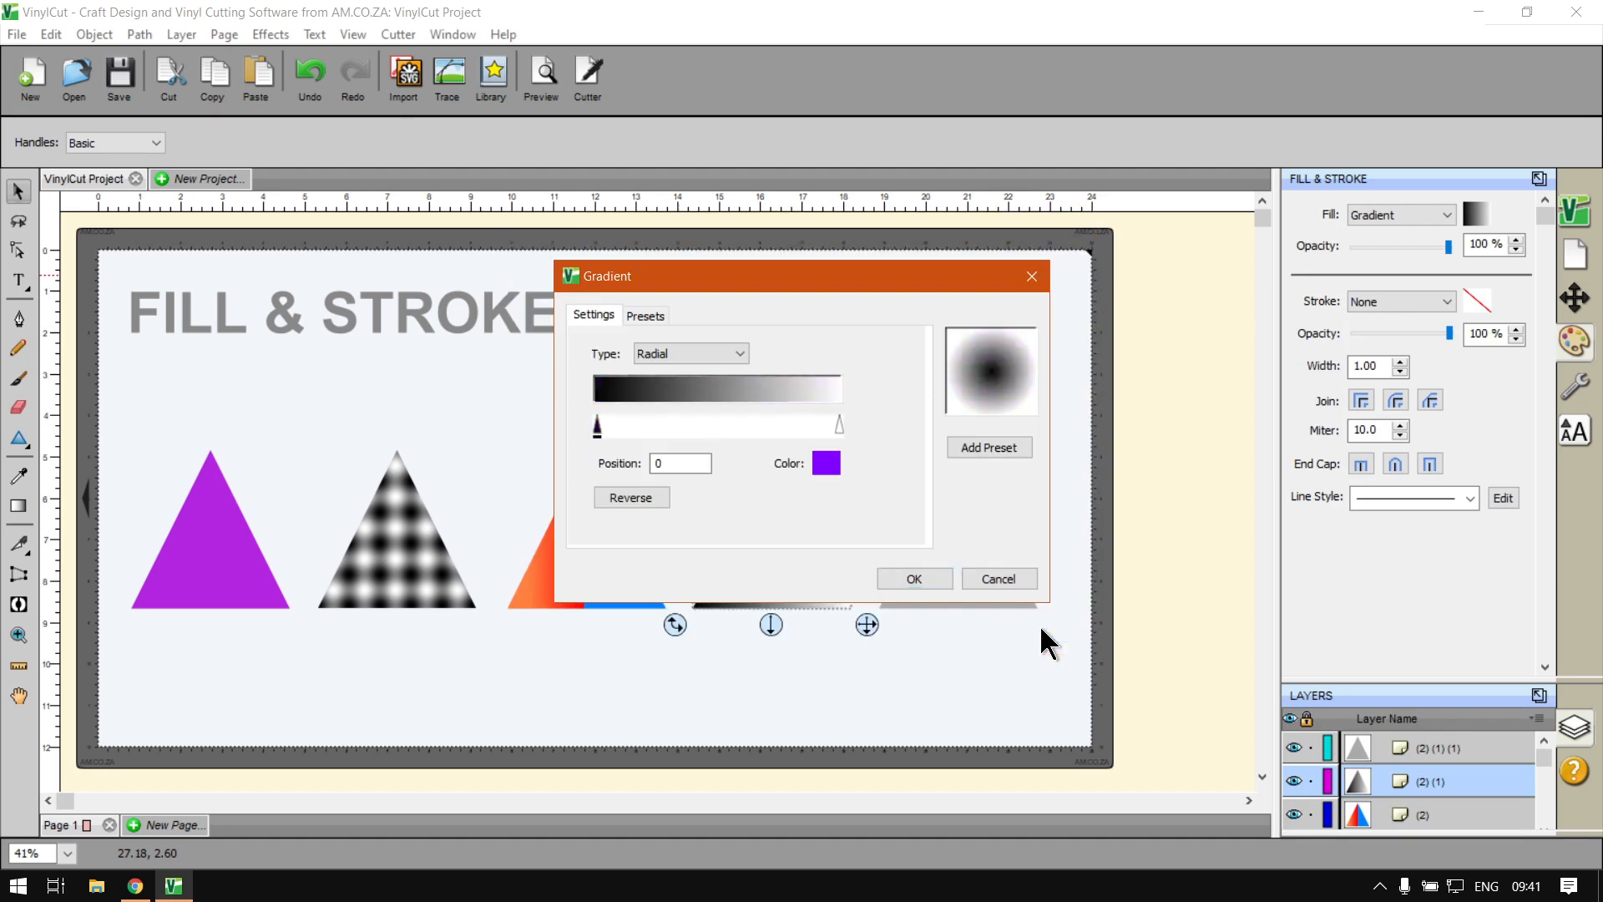
{"action": "left_click", "coordinate": [840, 425]}
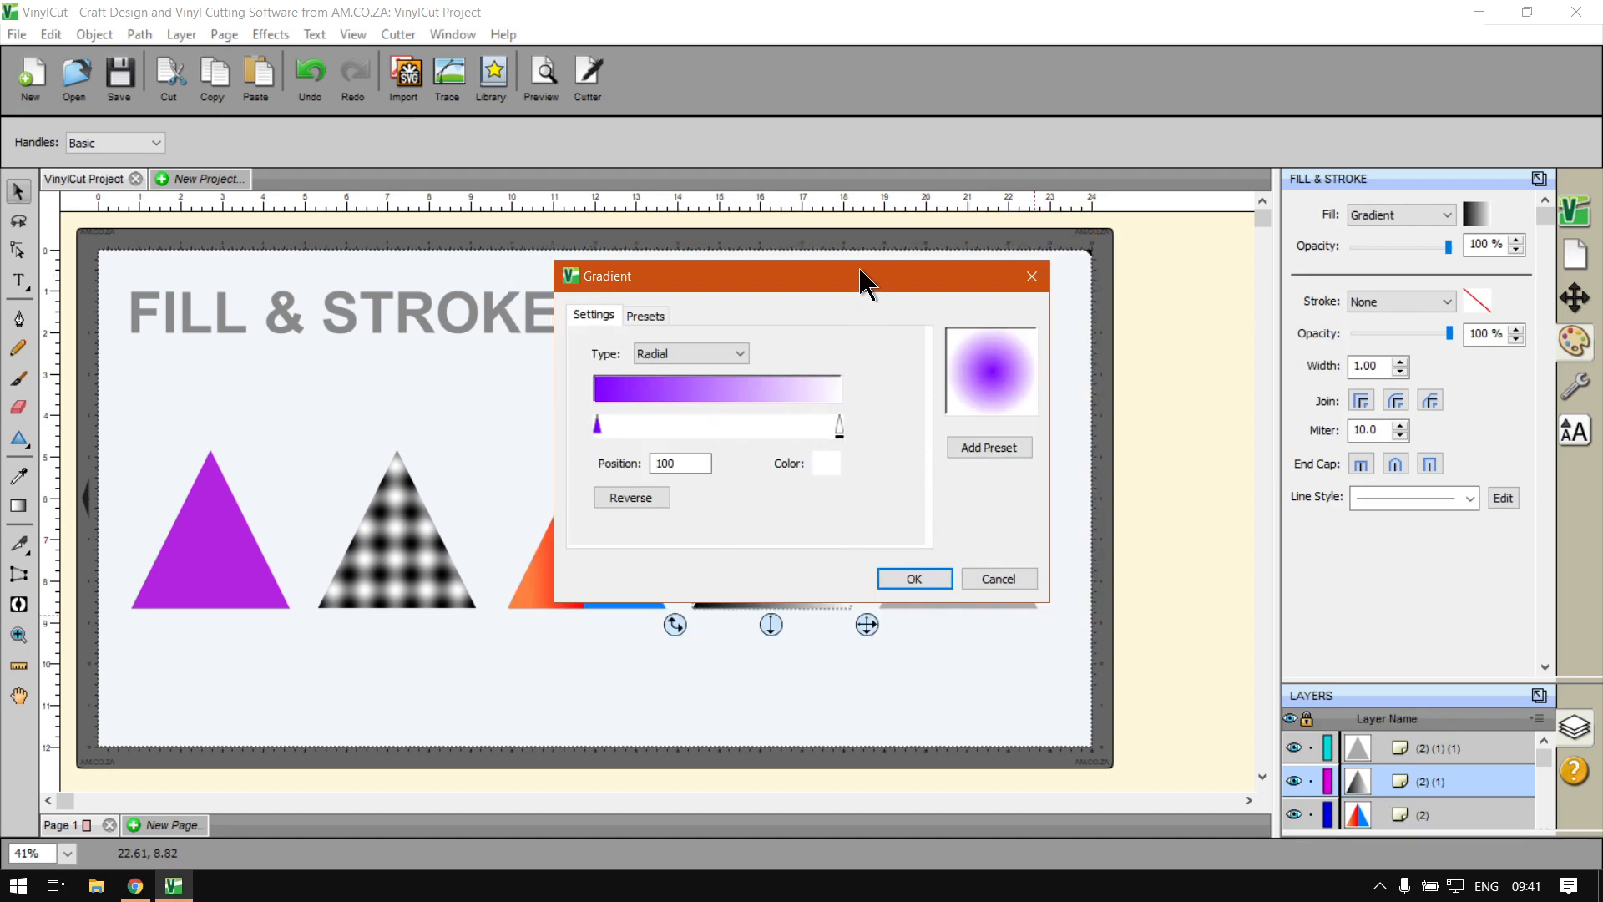
Reverse the radial gradient's color order and reverse it back to purple at the center
{"action": "left_click_drag", "start_coordinate": [852, 279], "coordinate": [816, 314]}
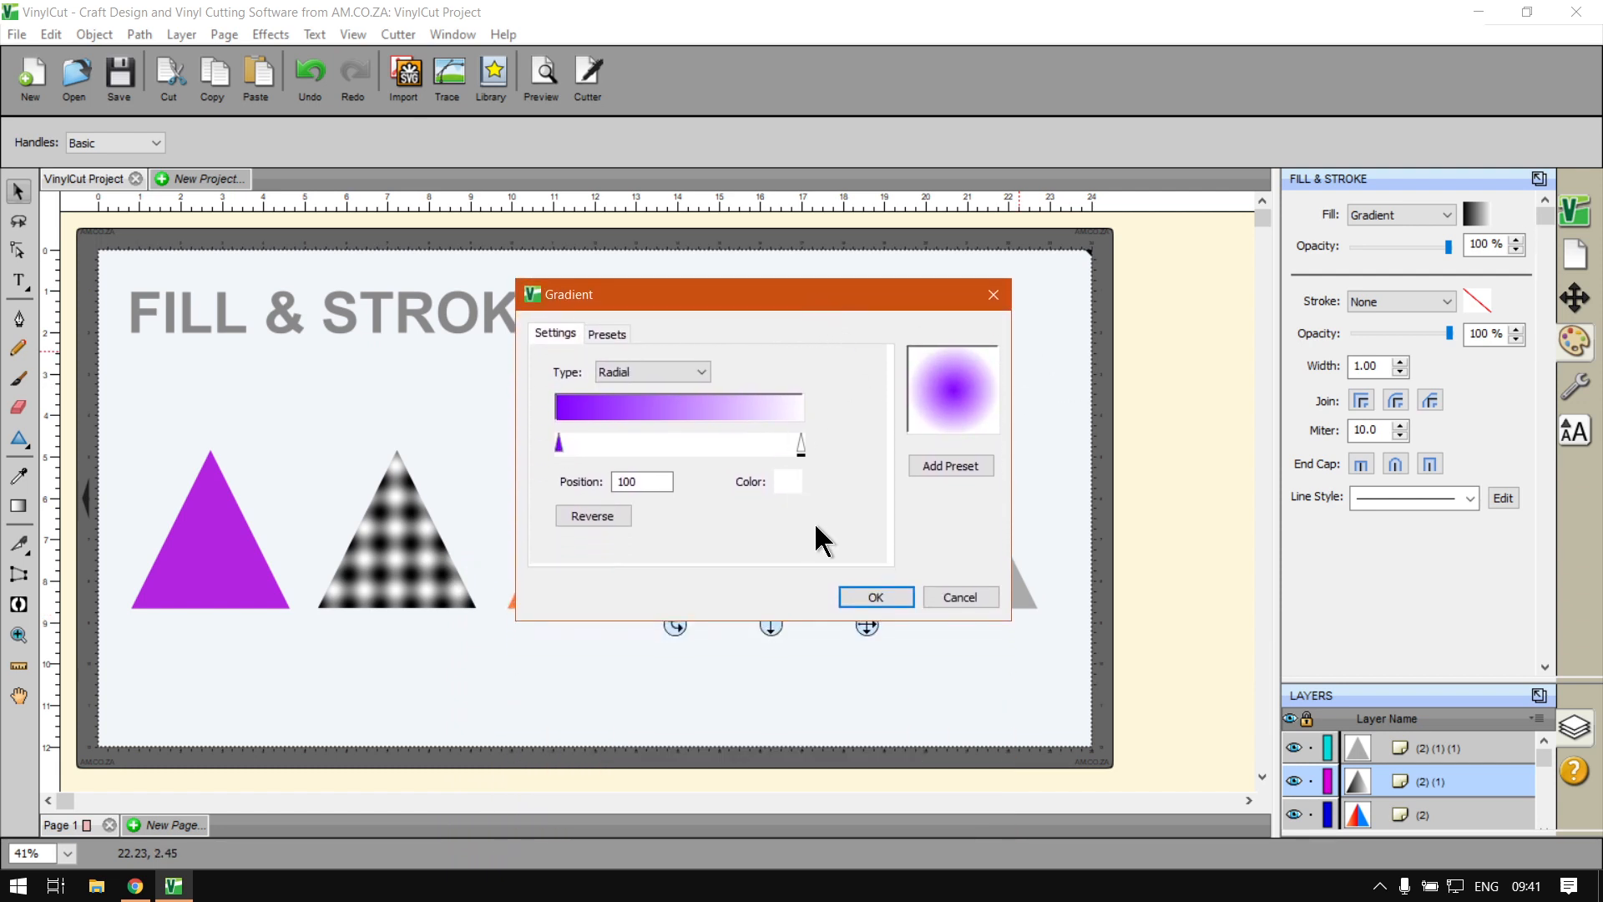
{"action": "left_click", "coordinate": [586, 518]}
{"action": "left_click", "coordinate": [586, 518]}
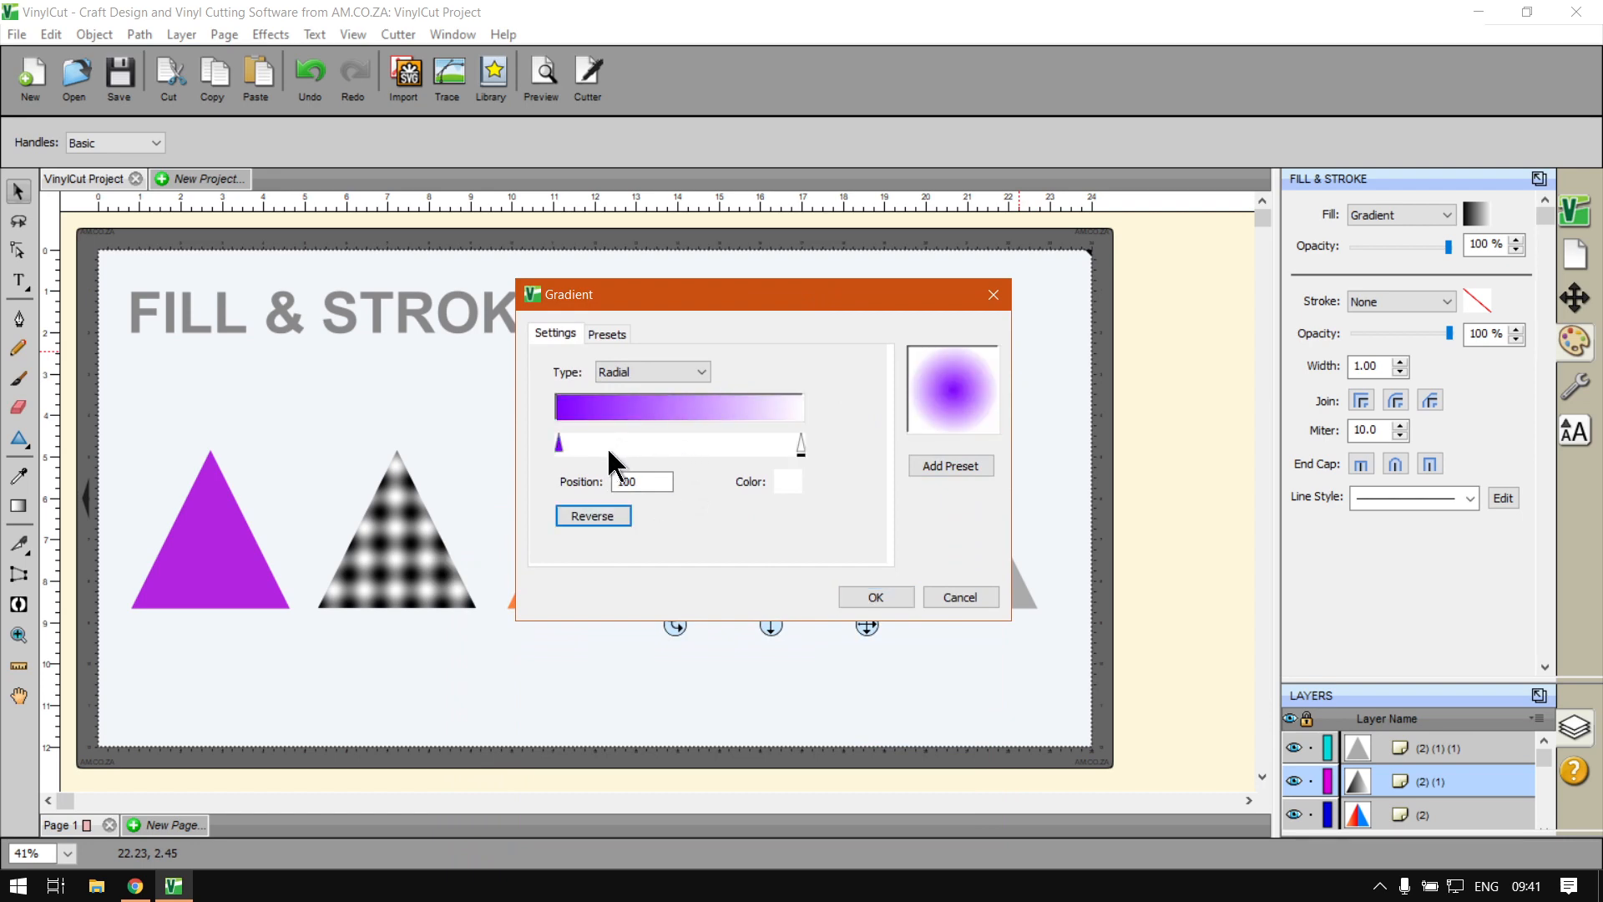
Add a stop near the purple start, at about position 11, and color it blue (0080FF)
{"action": "left_click_drag", "start_coordinate": [640, 445], "coordinate": [583, 450]}
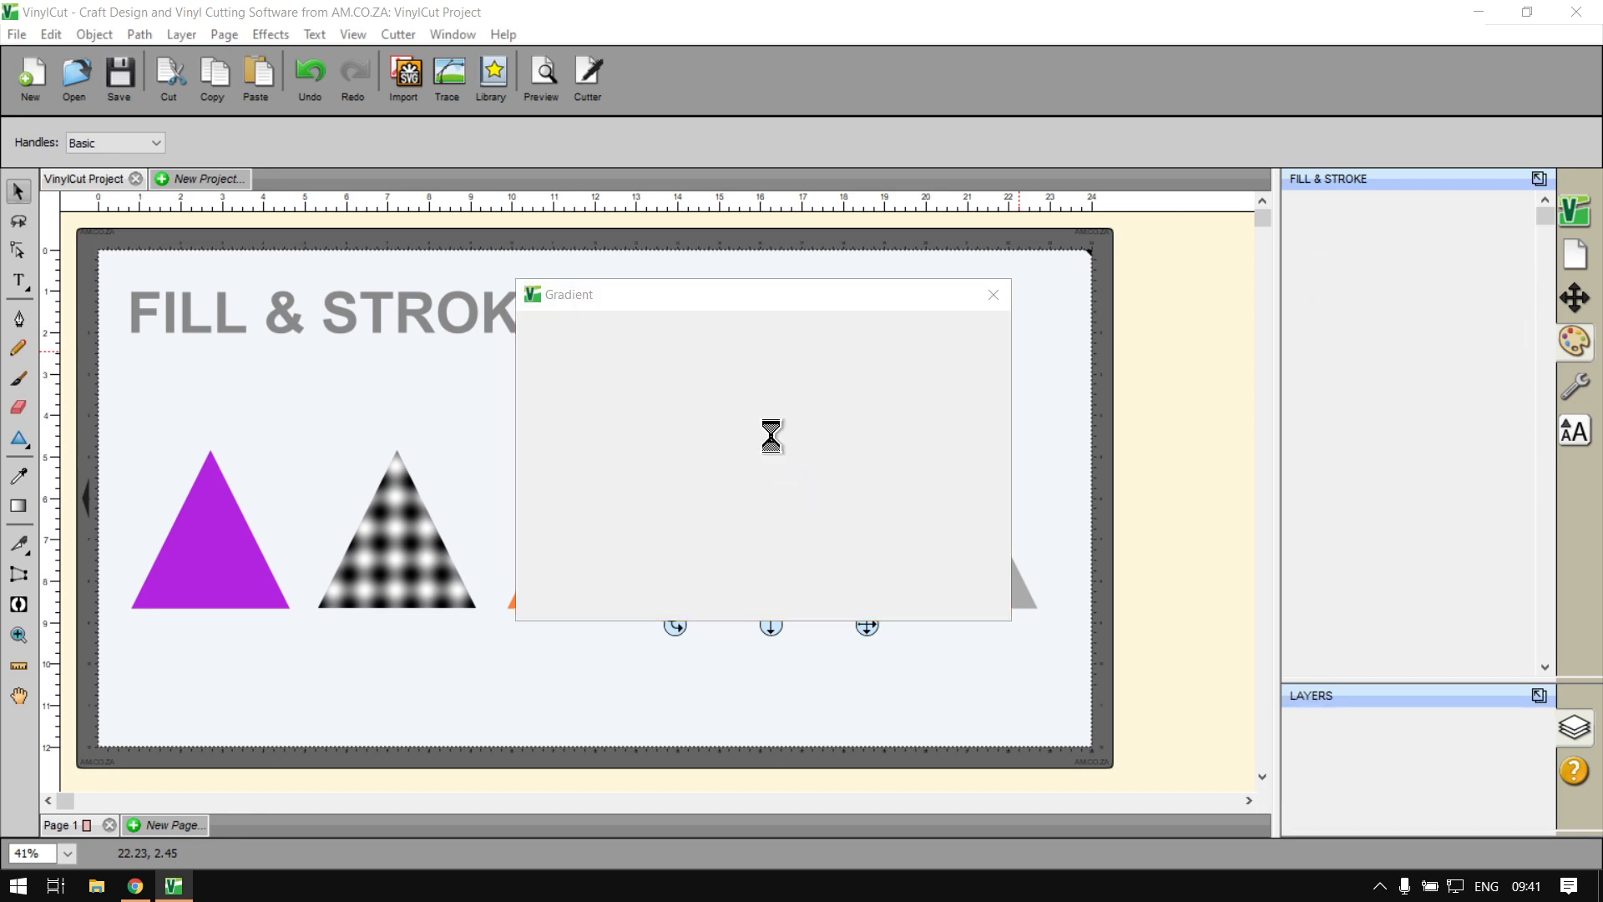
{"action": "left_click", "coordinate": [789, 297]}
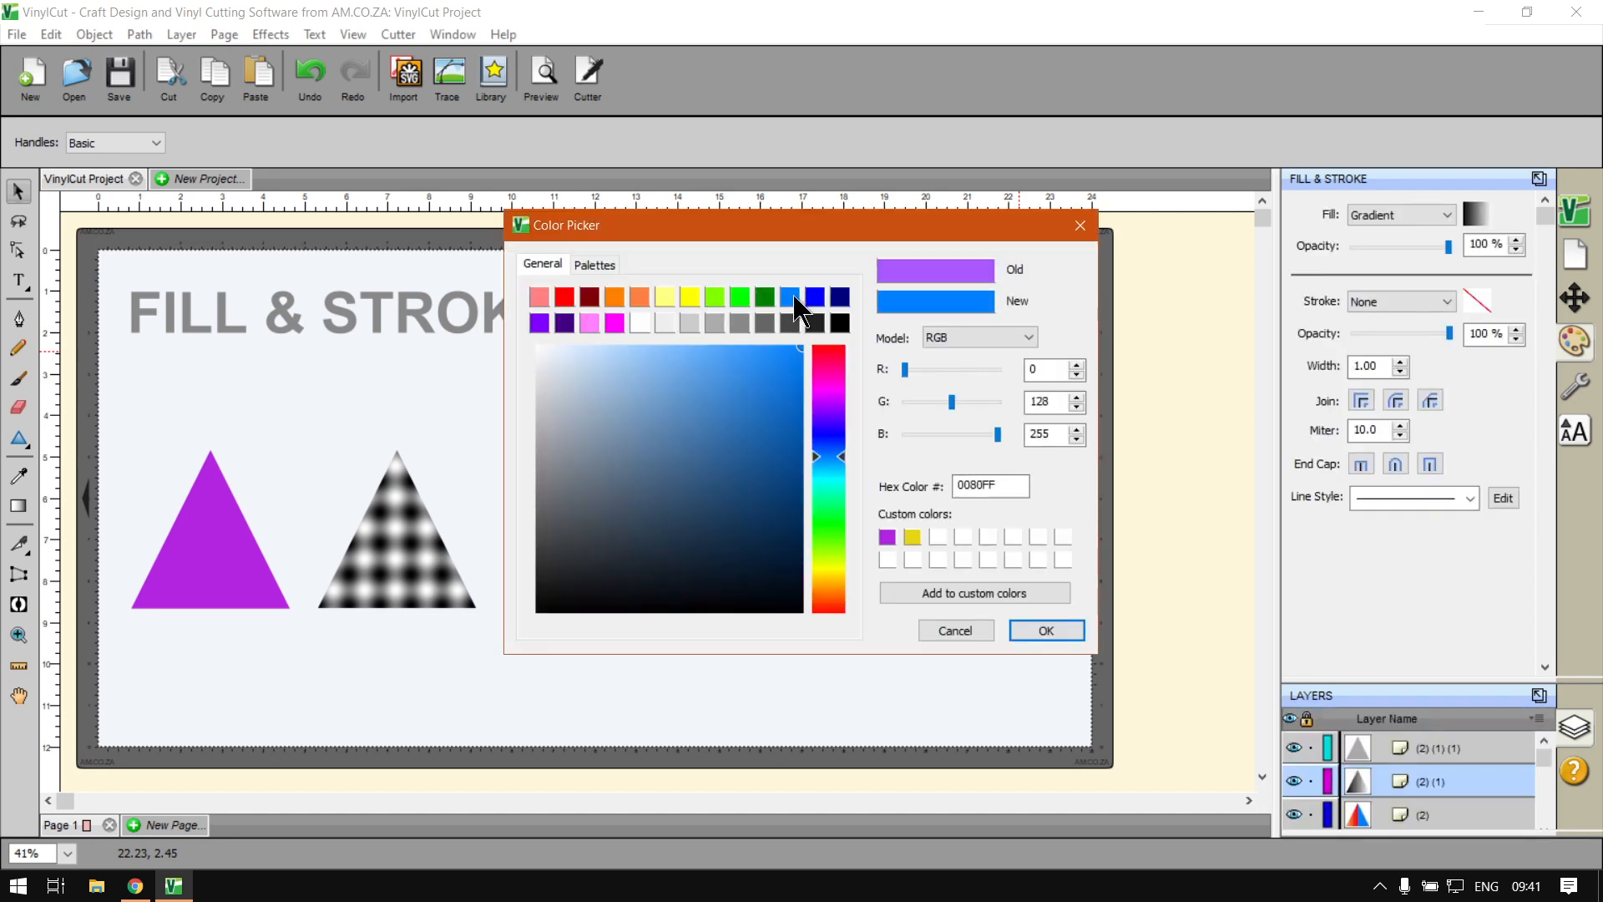
{"action": "left_click", "coordinate": [1014, 628]}
Add another stop just after the blue one, at about position 20, and color it purple (8000FF)
{"action": "left_click", "coordinate": [618, 442]}
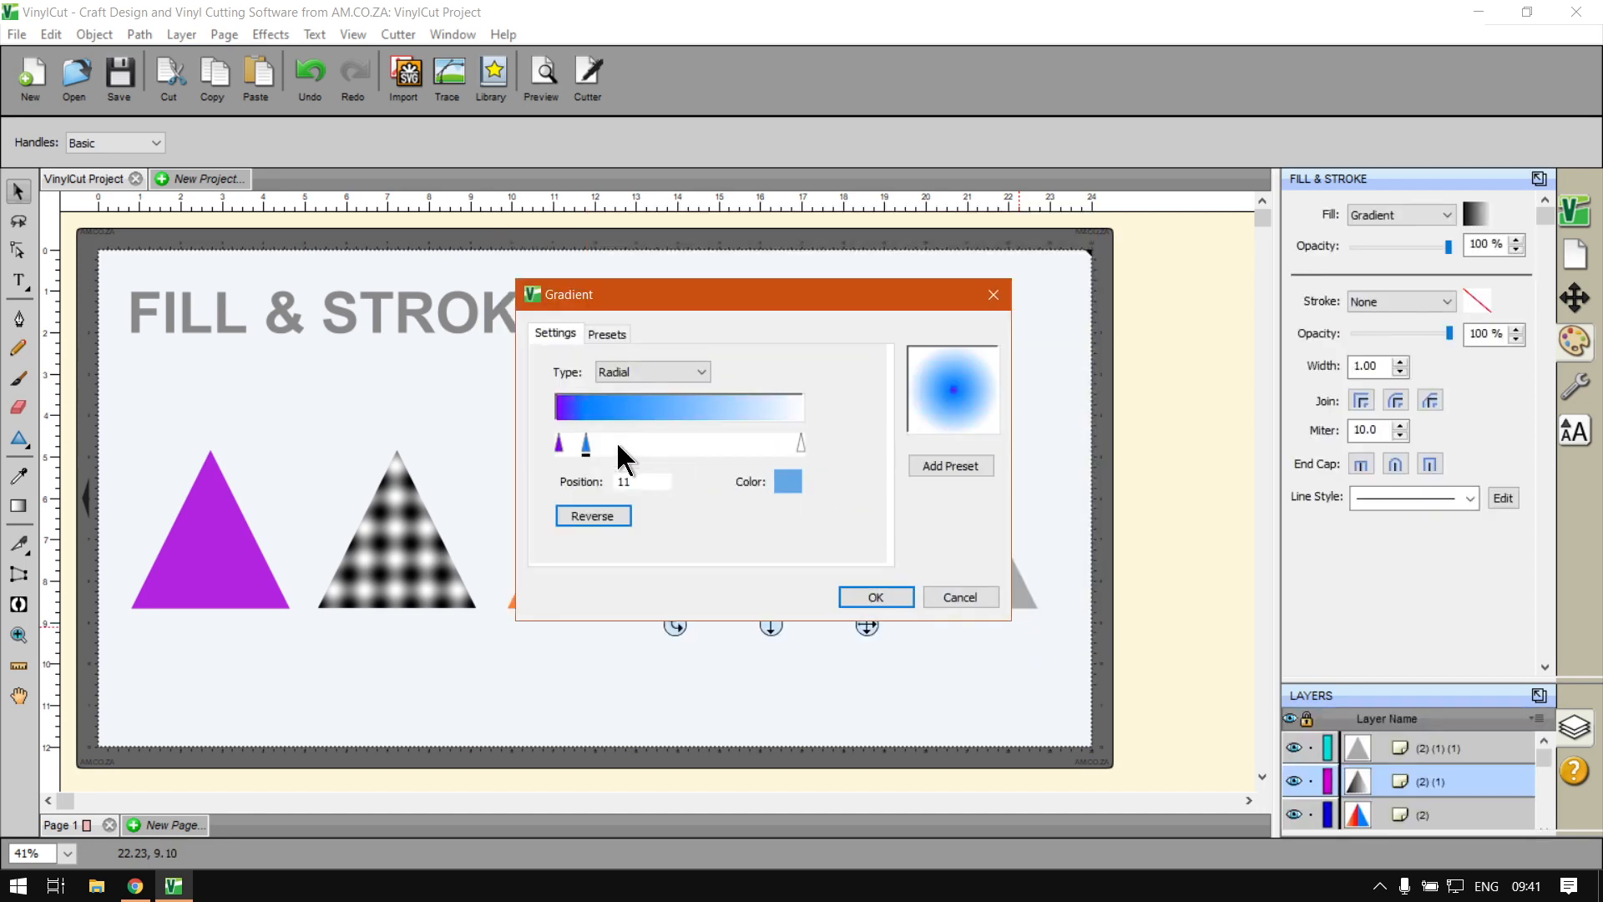
{"action": "left_click", "coordinate": [787, 482]}
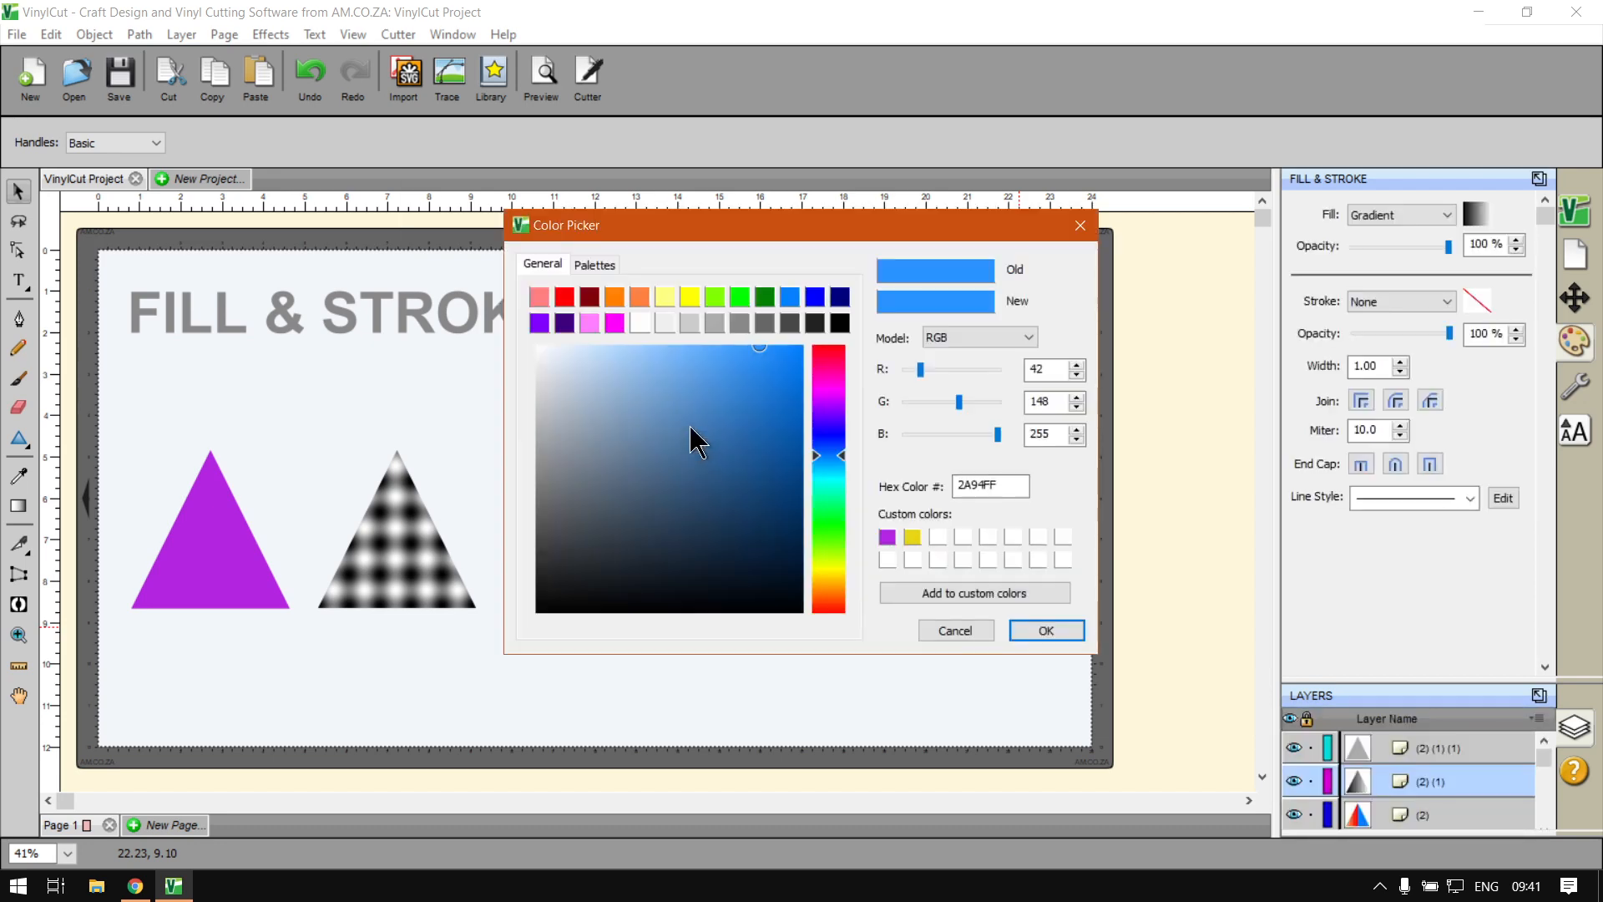
{"action": "left_click", "coordinate": [542, 322]}
{"action": "left_click", "coordinate": [1025, 630]}
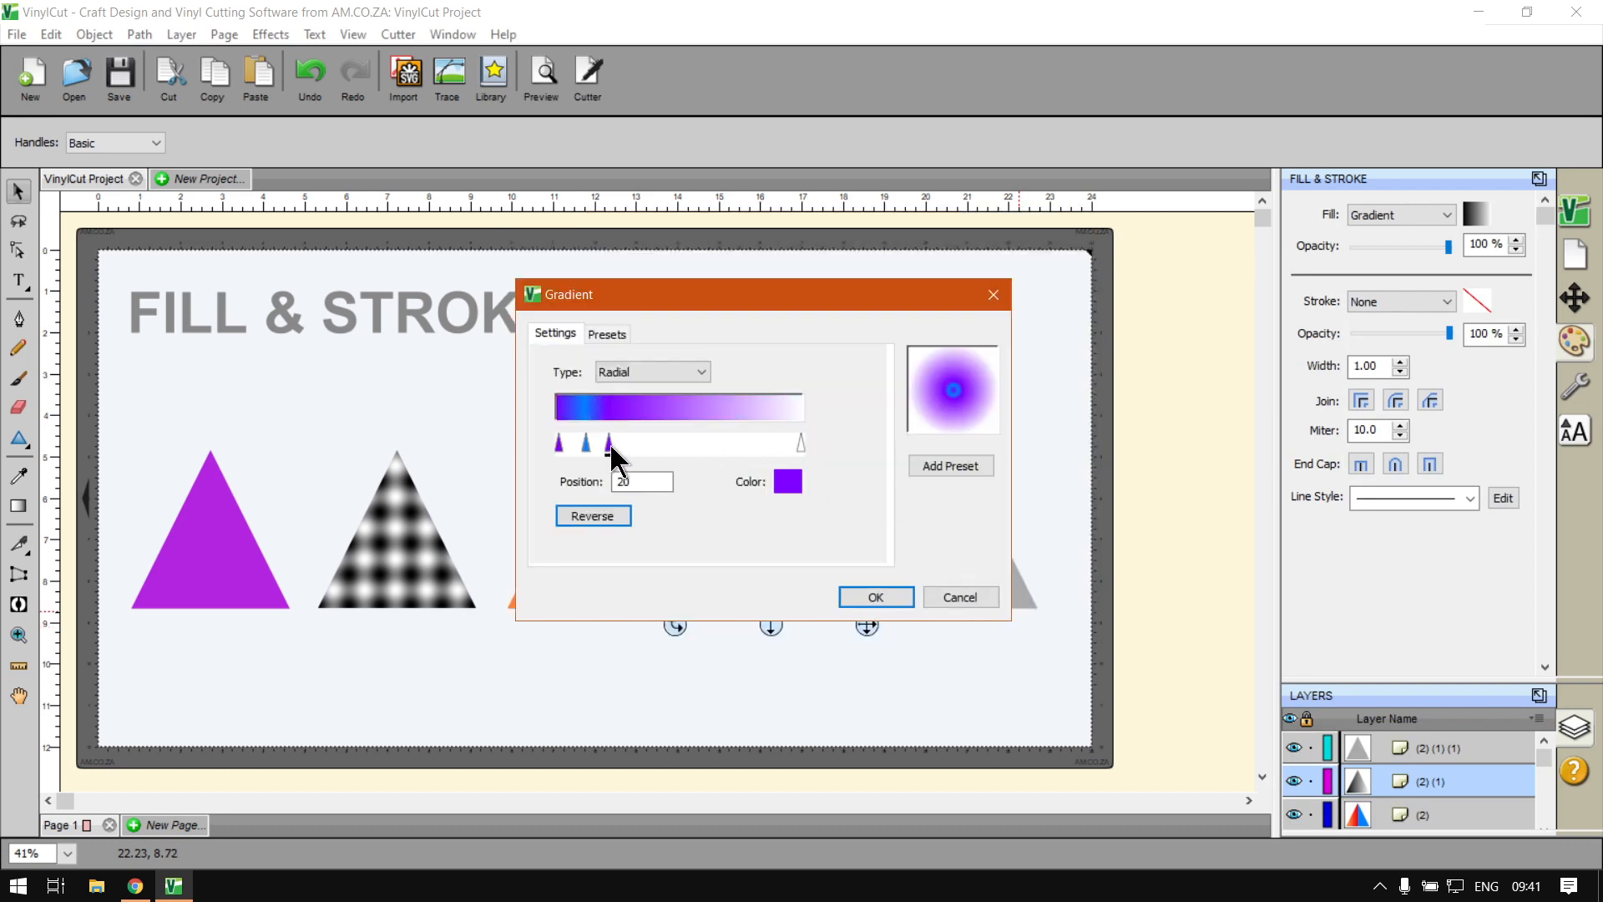
Move the second purple stop further outward and the blue stop to about position 27, then apply the gradient to the fourth triangle and deselect it
{"action": "mouse_move", "coordinate": [610, 443]}
{"action": "left_mouse_down"}
{"action": "mouse_move", "coordinate": [643, 448]}
{"action": "mouse_move", "coordinate": [624, 453]}
{"action": "left_mouse_up"}
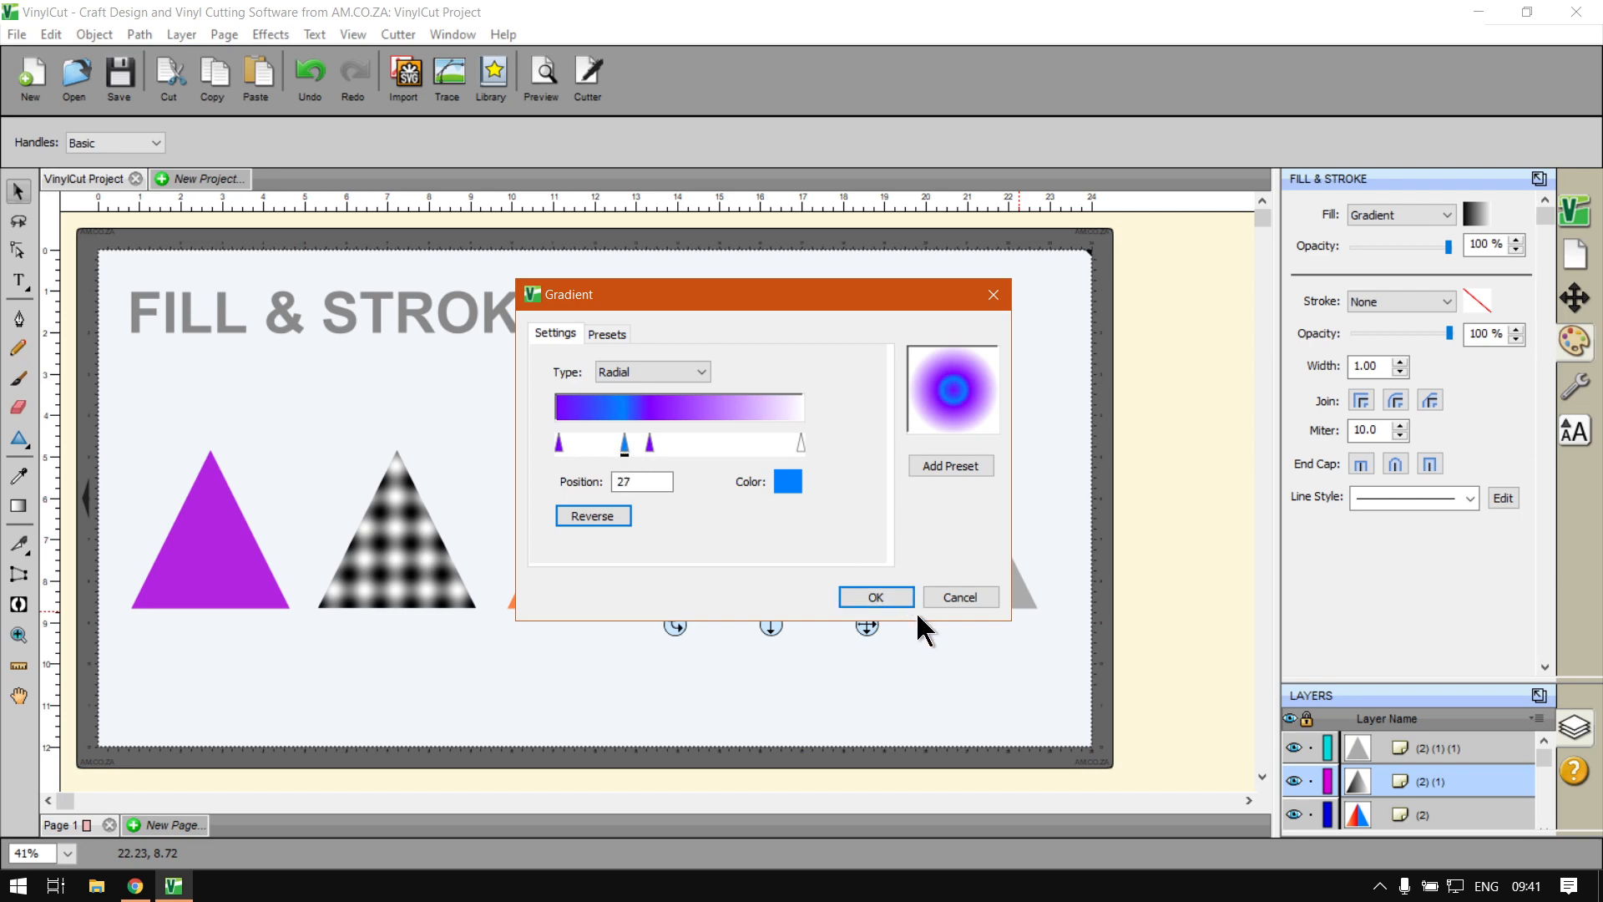
{"action": "left_click", "coordinate": [879, 596]}
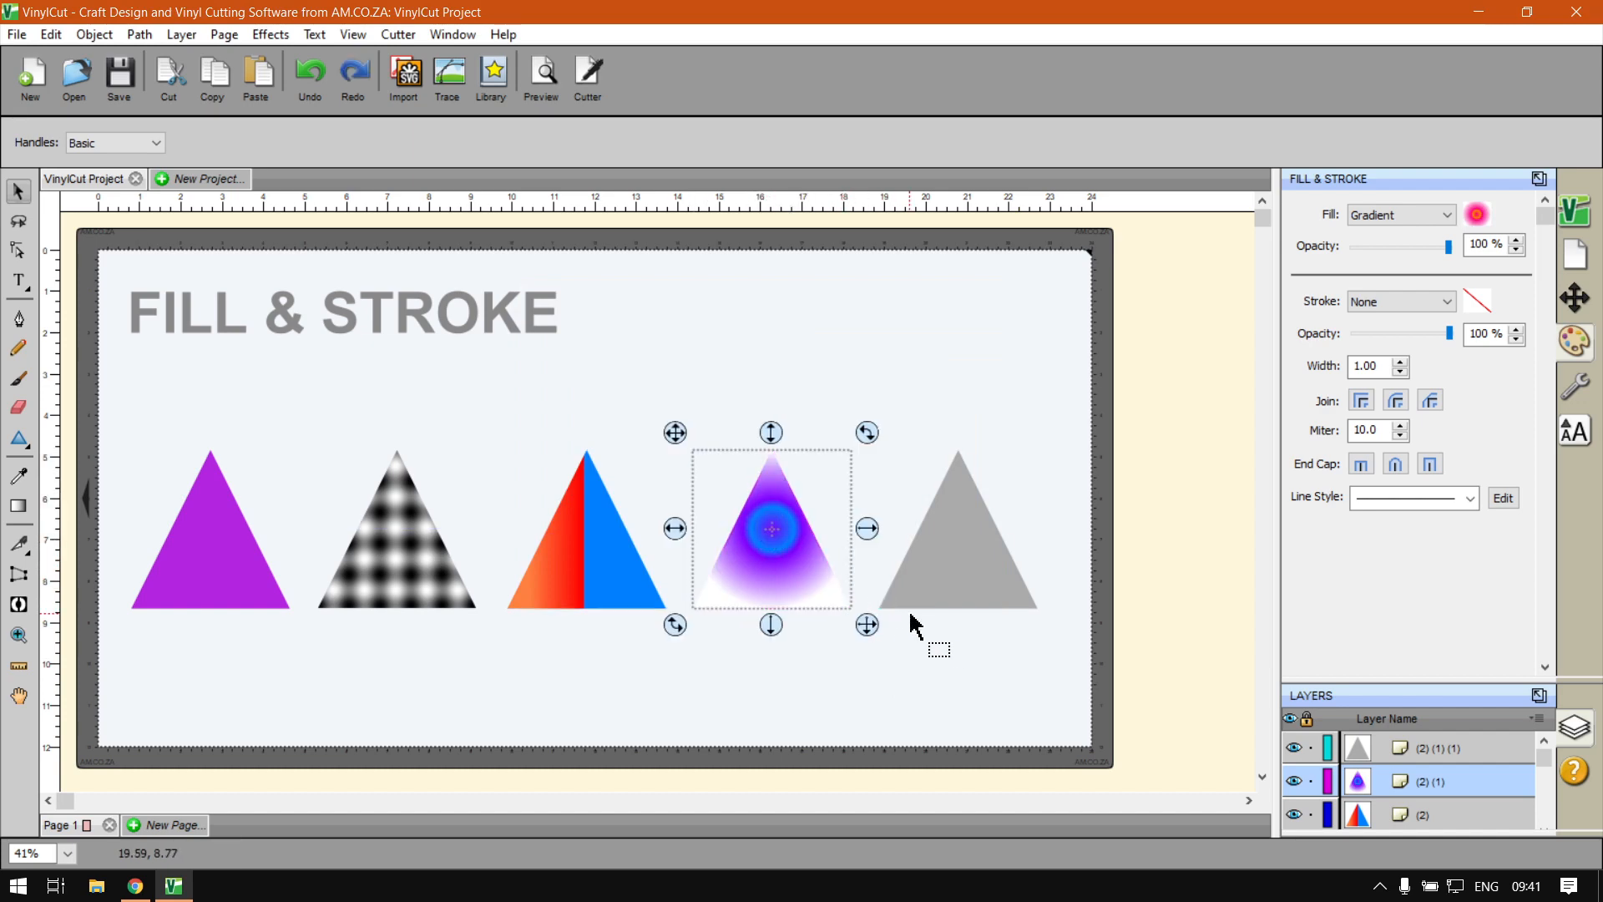
{"action": "left_click", "coordinate": [940, 650]}
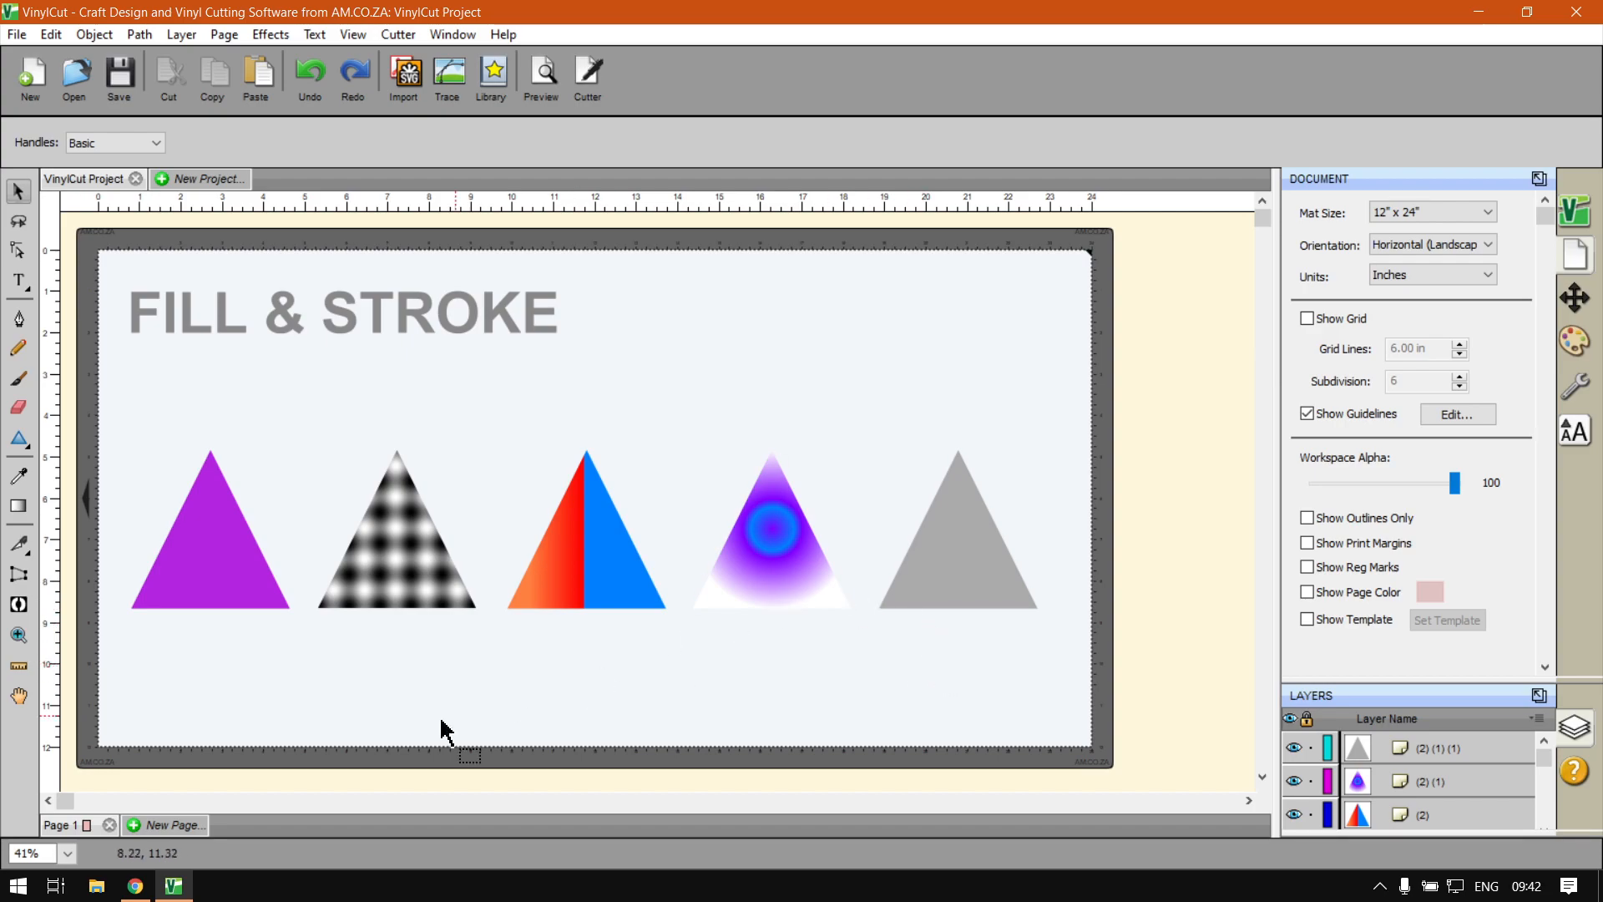
Switch to Chrome and view the vinylcut.co.za and softwaretraining.co.za home pages
{"action": "left_click", "coordinate": [135, 886]}
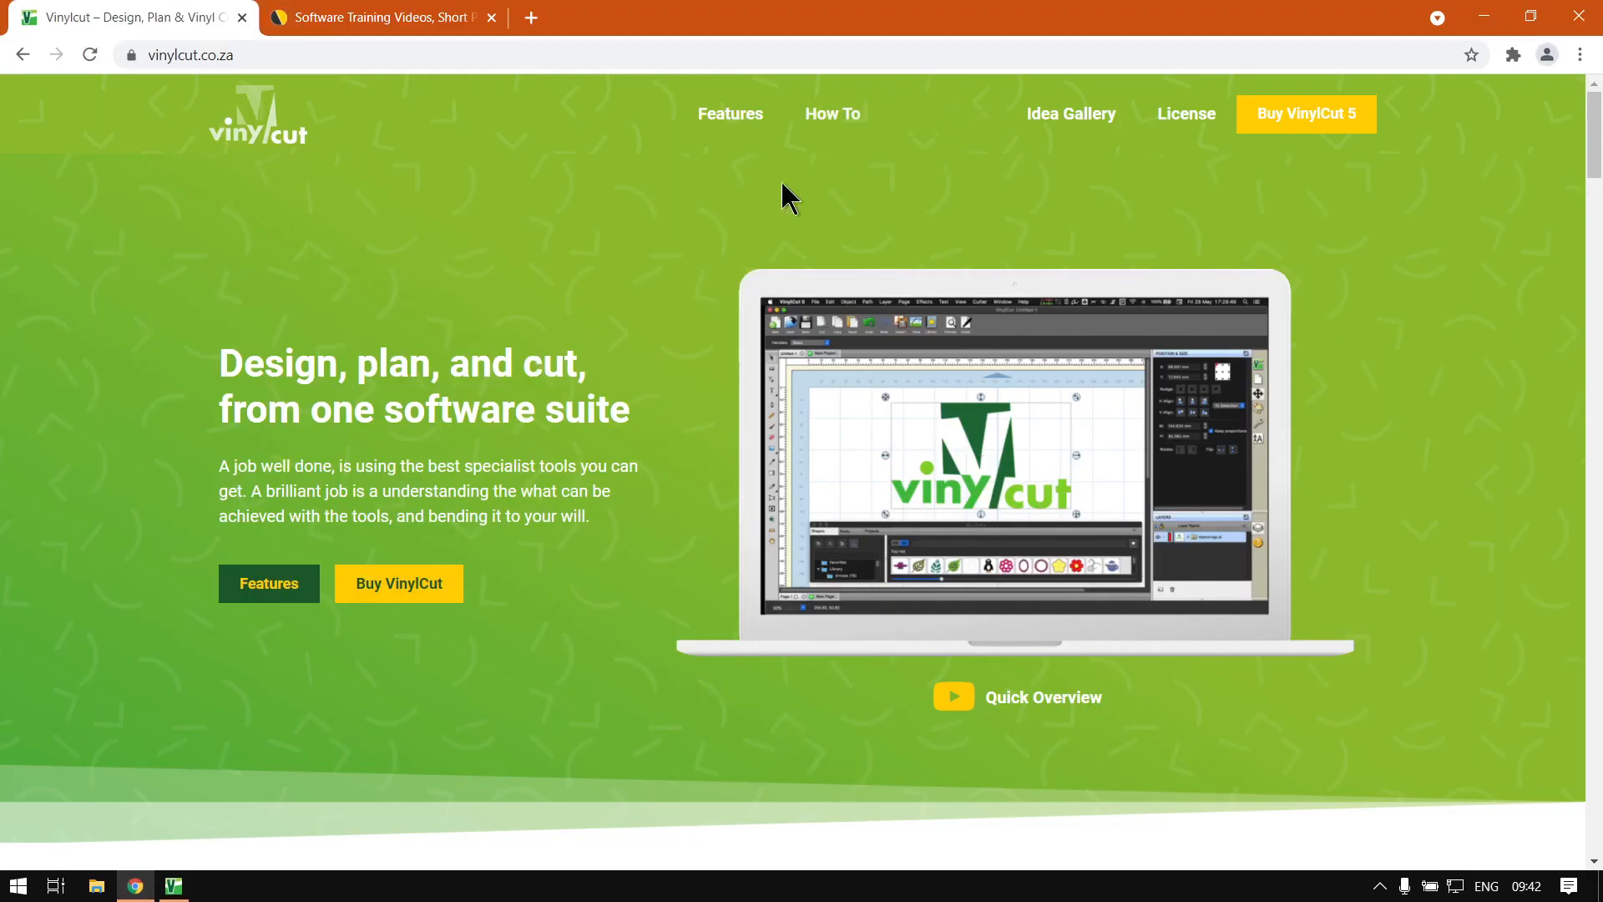
{"action": "left_click", "coordinate": [963, 137]}
{"action": "left_click", "coordinate": [374, 18]}
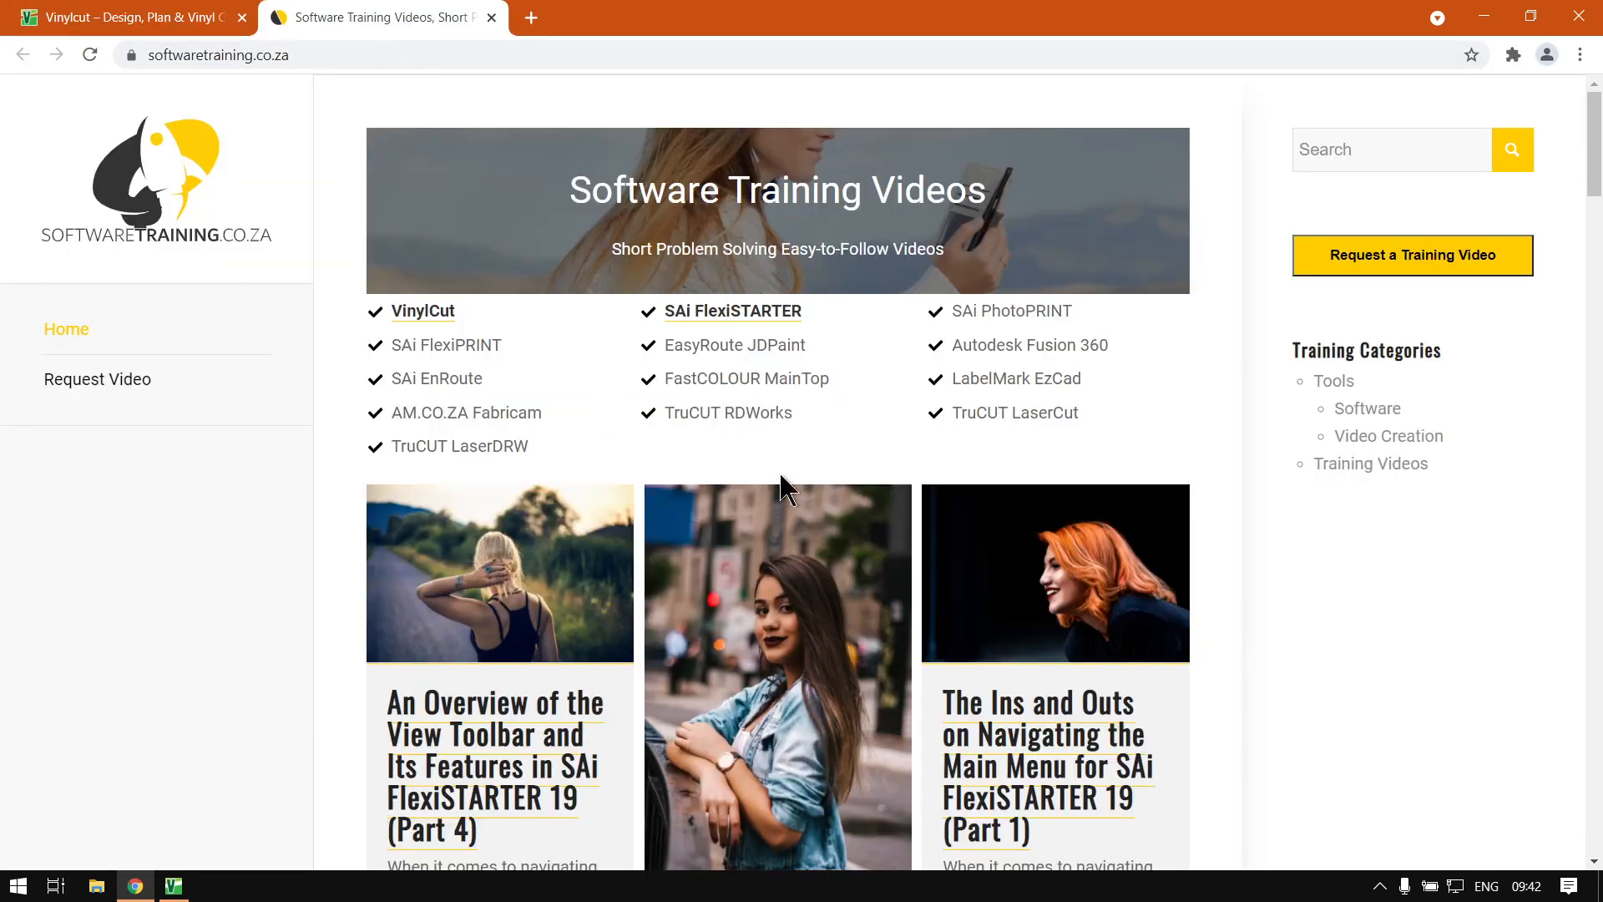